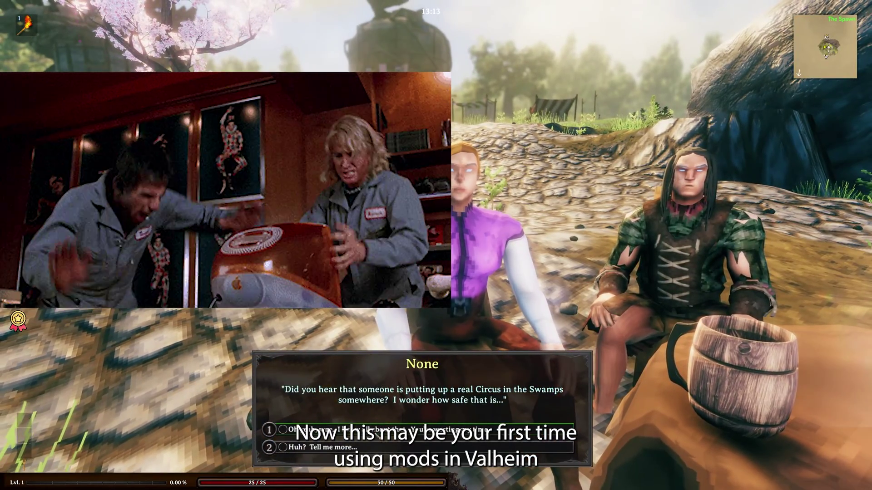
Step: Finish the villager's dialogue, then walk to the Shady Gambler and bring up its gamble offer
key("2")
key("1")
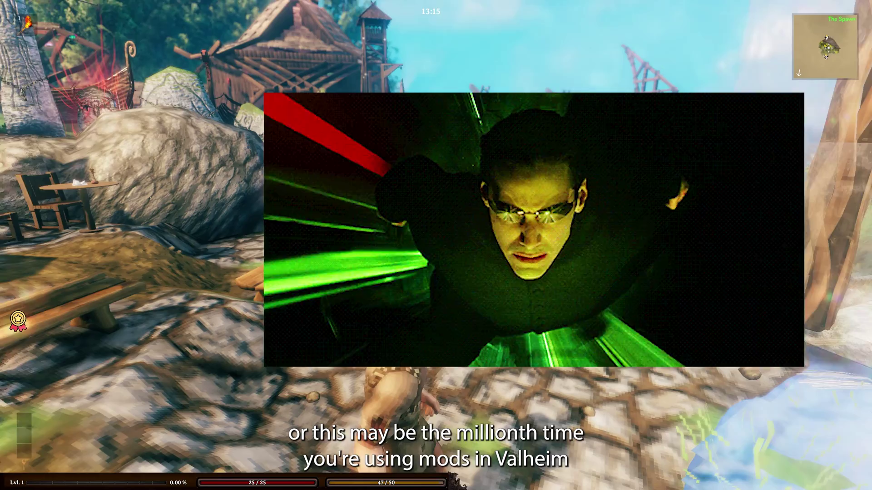
key("w")
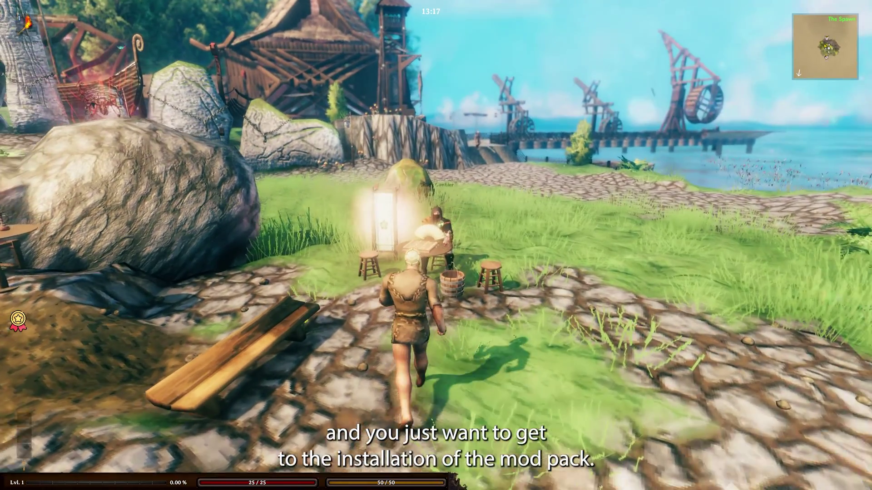
key("e")
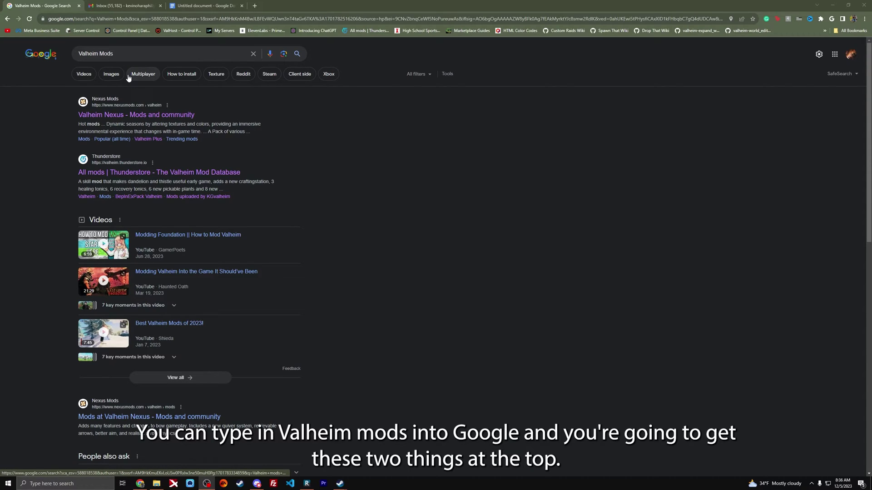
Step: Open the 'All mods | Thunderstore' result from the Valheim Mods Google search
triple_click(129, 56)
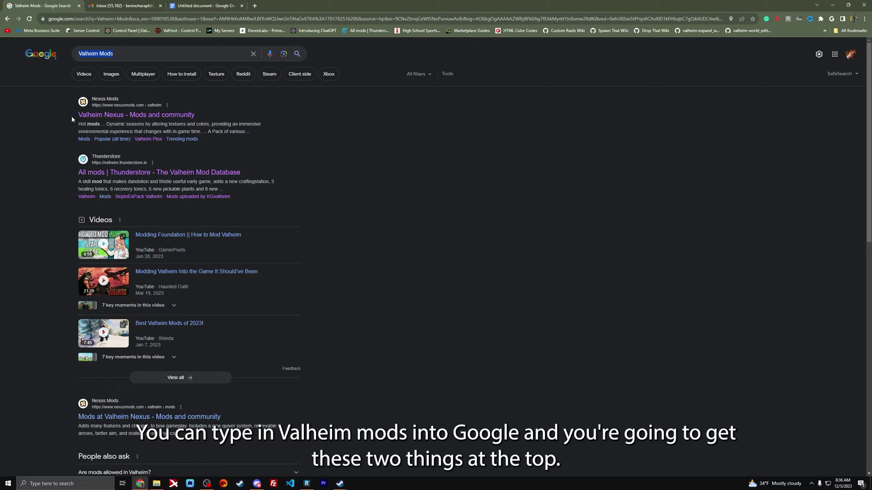
left_click(53, 144)
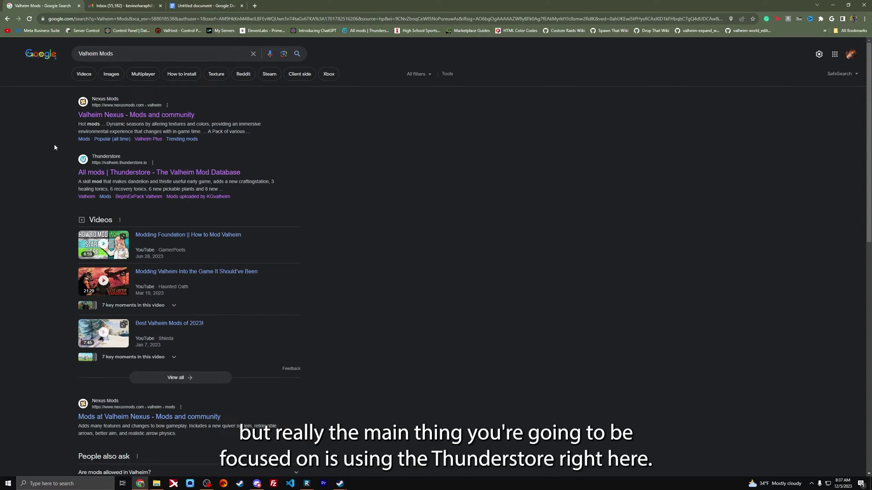
left_click(113, 173)
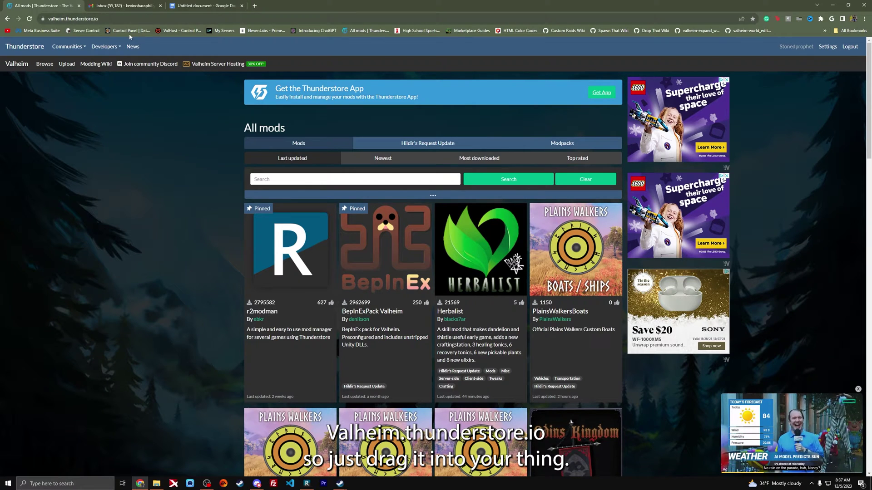
Step: Bookmark the Thunderstore mods page, then manually download the r2modman 3.1.45 zip and open it
mouse_move(42, 19)
left_mouse_down()
mouse_move(55, 23)
mouse_move(47, 19)
left_mouse_up()
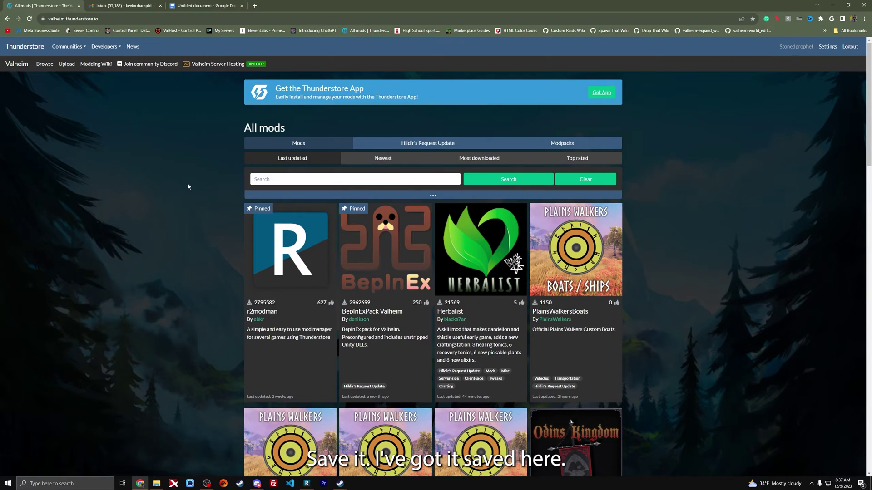
left_click(289, 256)
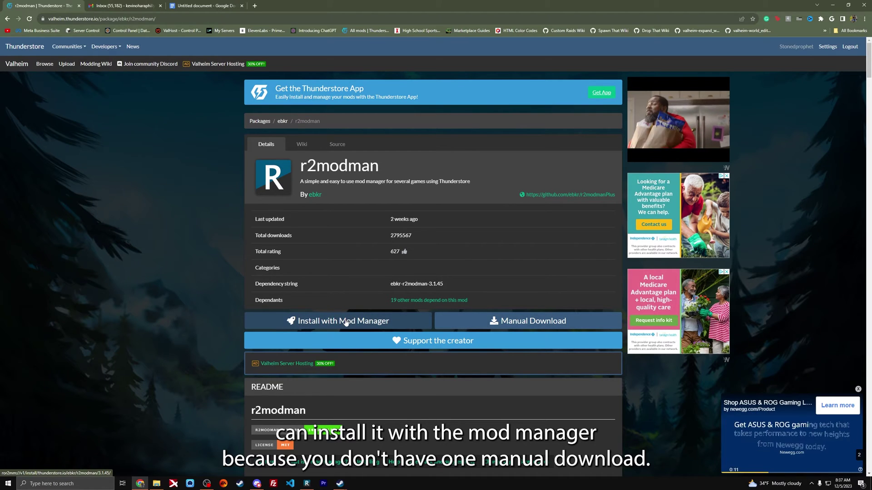
left_click(519, 321)
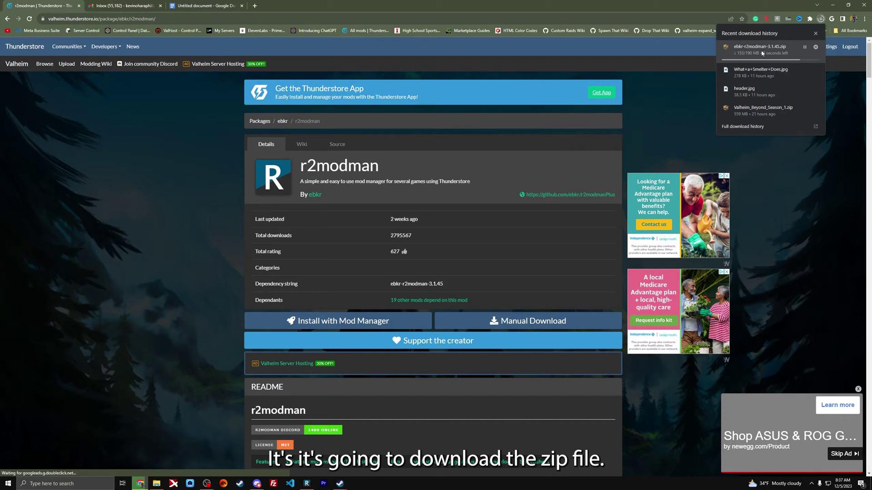
left_click(768, 50)
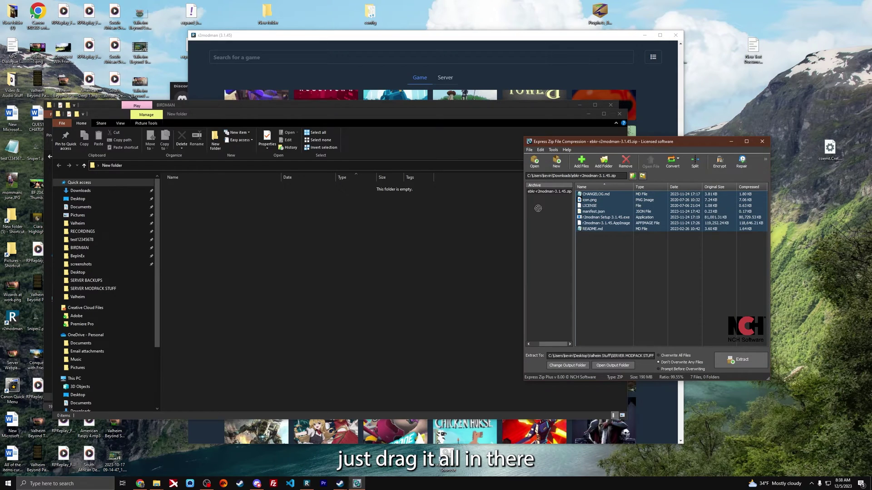
Step: Extract the r2modman zip into the new folder, run r2modman Setup 3.1.45, and return to Chrome
left_click_drag(538, 208, 372, 232)
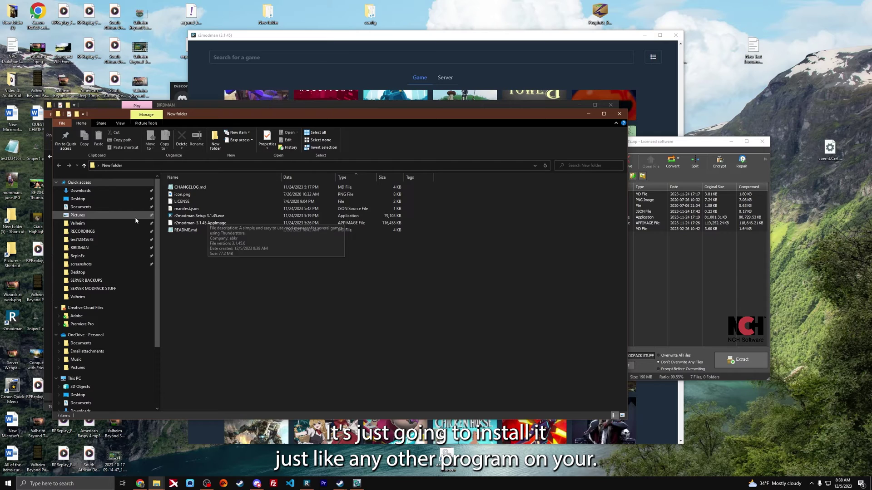
double_click(202, 218)
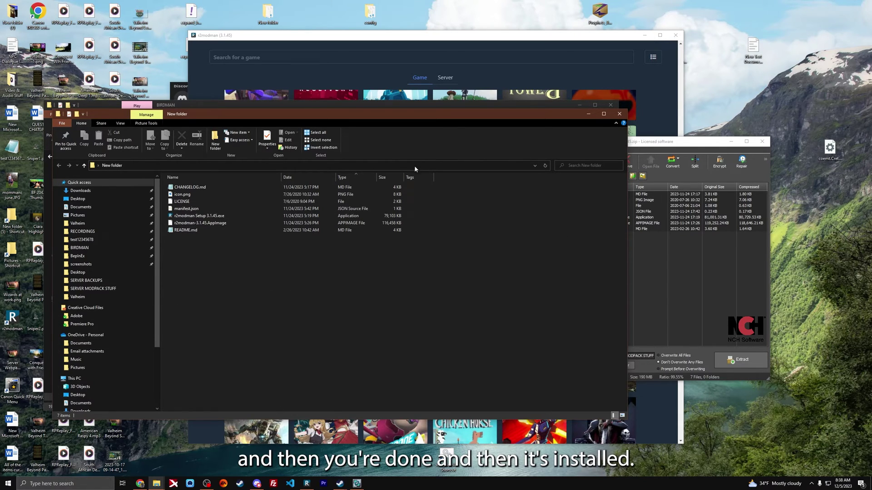
left_click(620, 114)
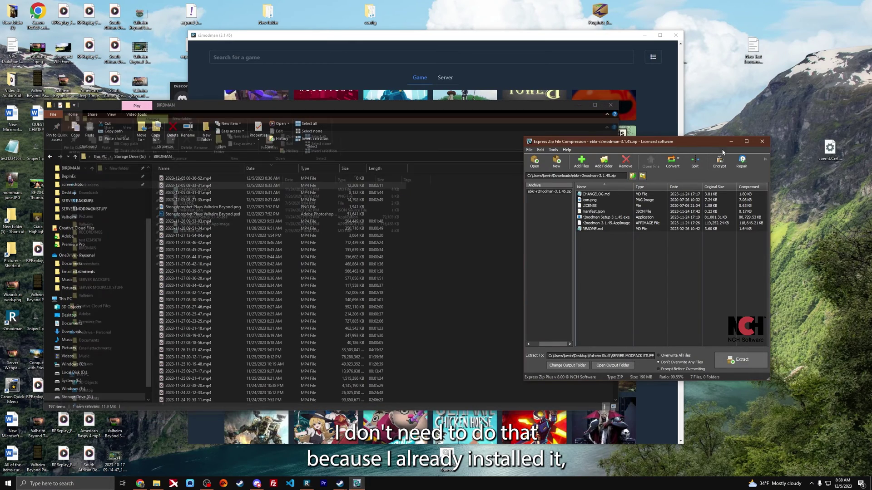
left_click(763, 141)
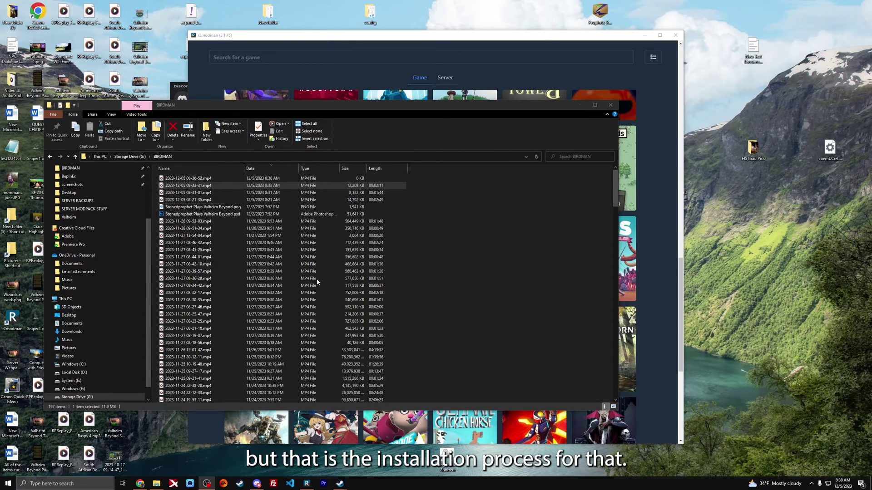
left_click(140, 483)
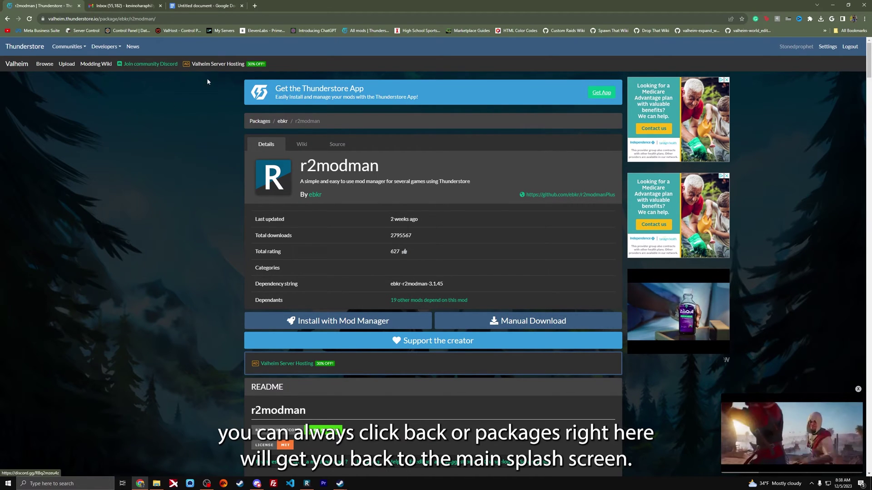
Step: Use the Packages breadcrumb to leave the r2modman page for the Valheim All mods listing
left_click(258, 121)
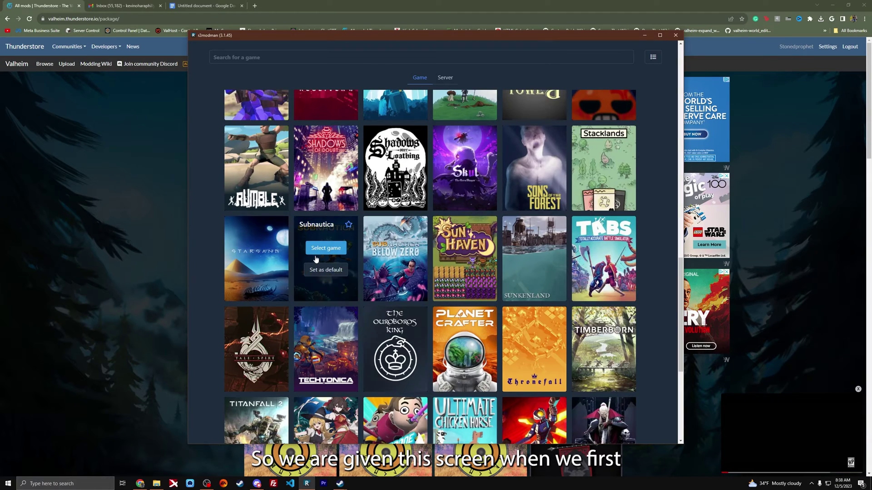
Step: Pick Valheim from r2modman's game grid with Steam as the platform
scroll(332, 260, "down", 5)
scroll(363, 227, "up", 5)
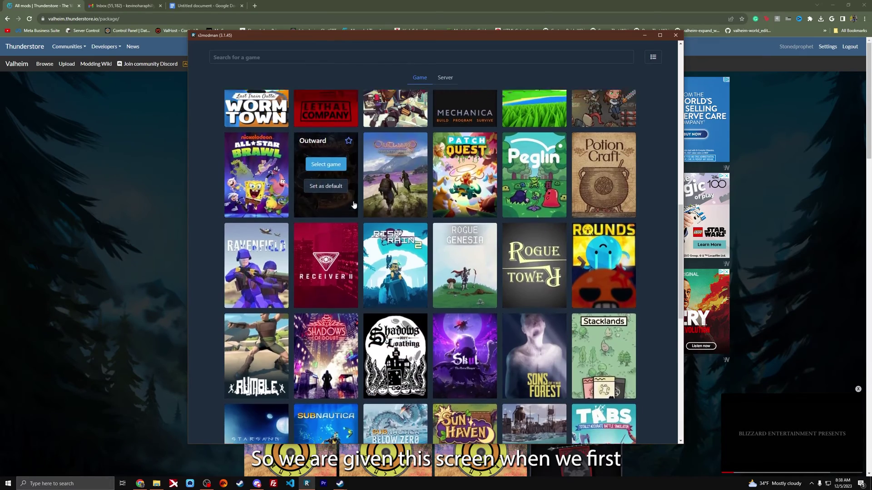
scroll(390, 208, "up", 5)
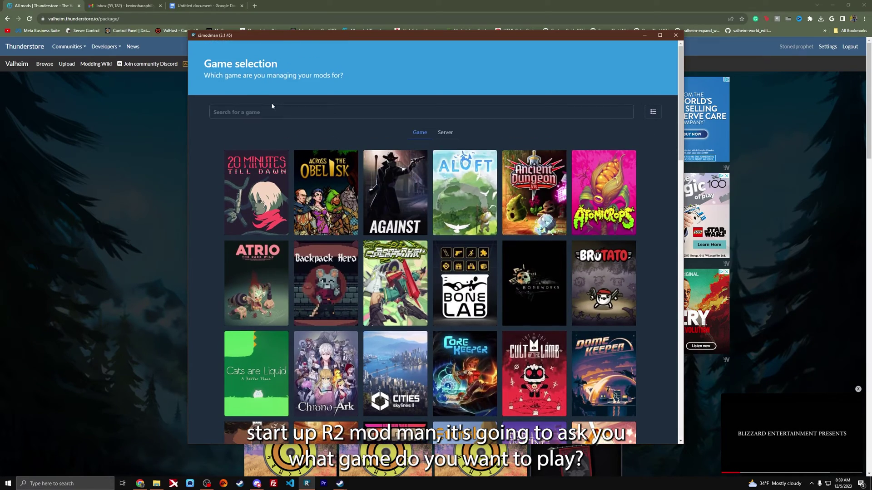
scroll(408, 191, "down", 5)
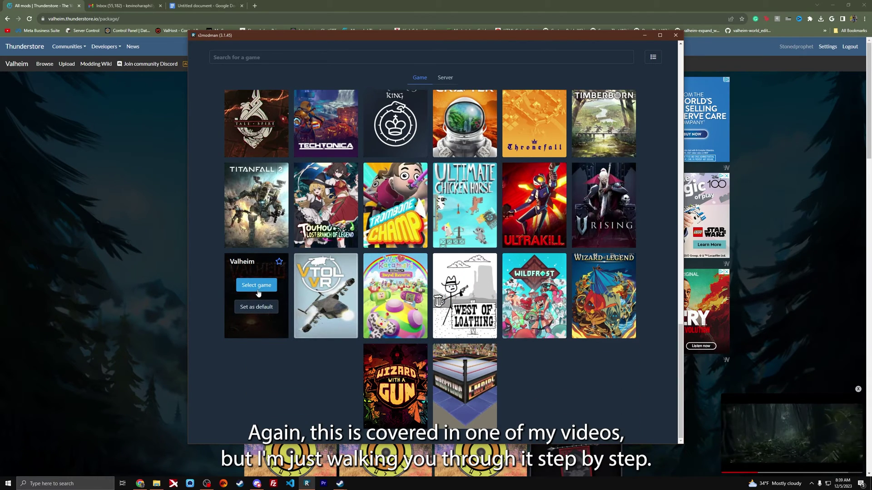
left_click(252, 282)
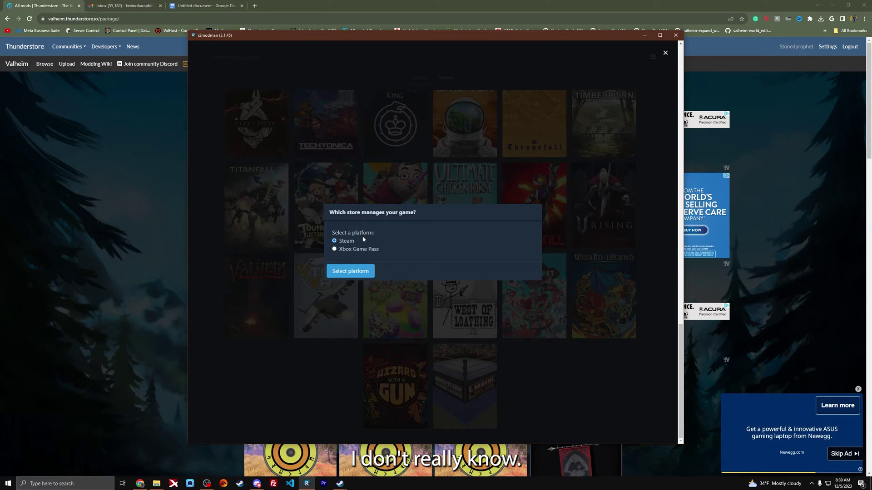
left_click(356, 274)
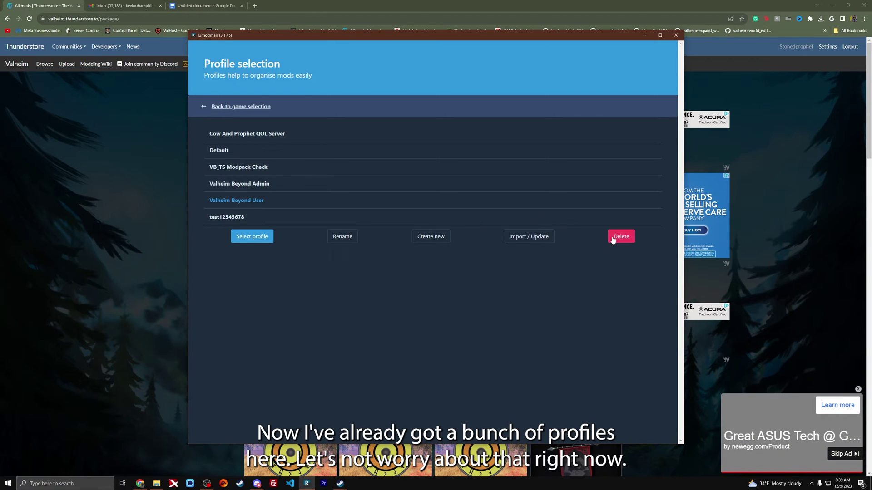
Step: Create a profile named 'Tutorial' and open it
left_click(440, 237)
left_click(415, 240)
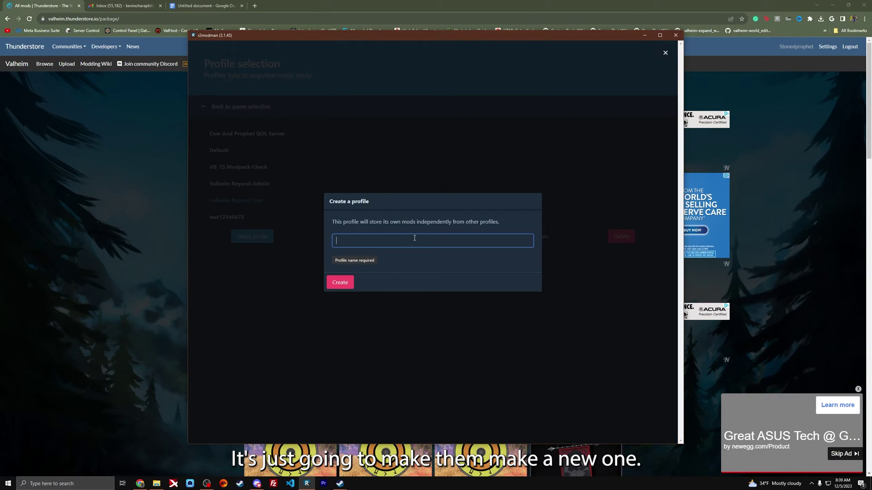
type("Tutorial")
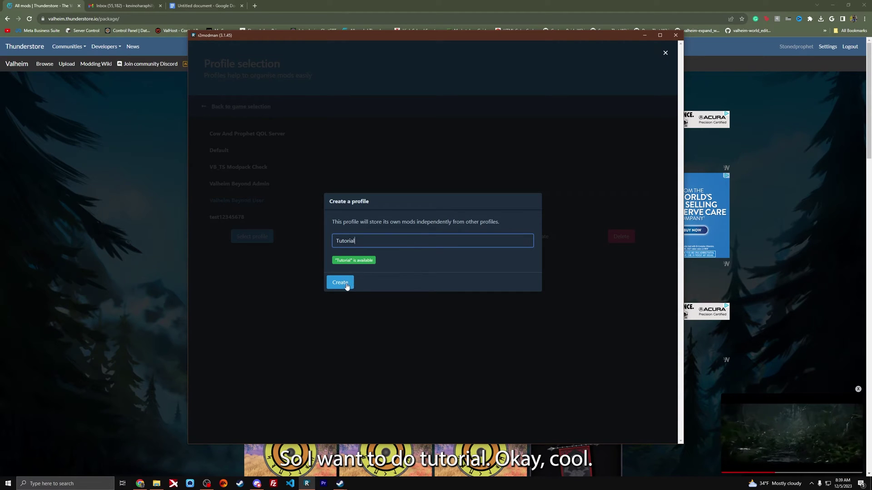
left_click(346, 284)
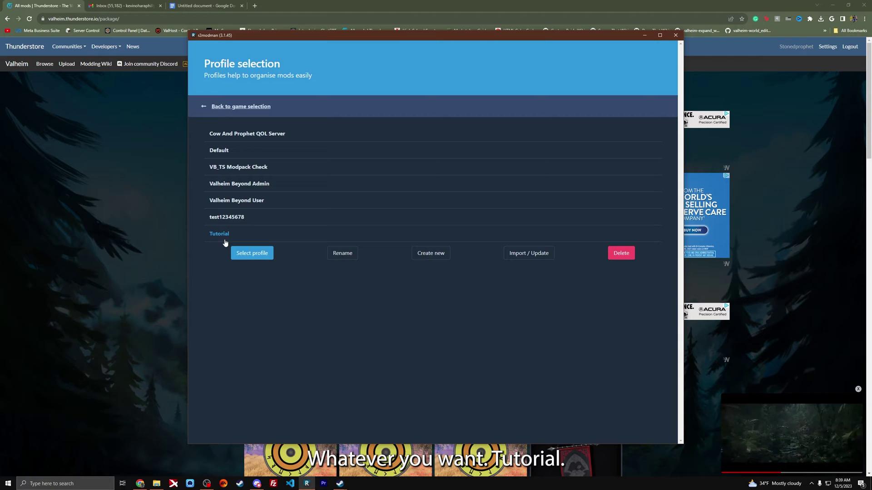
left_click(261, 253)
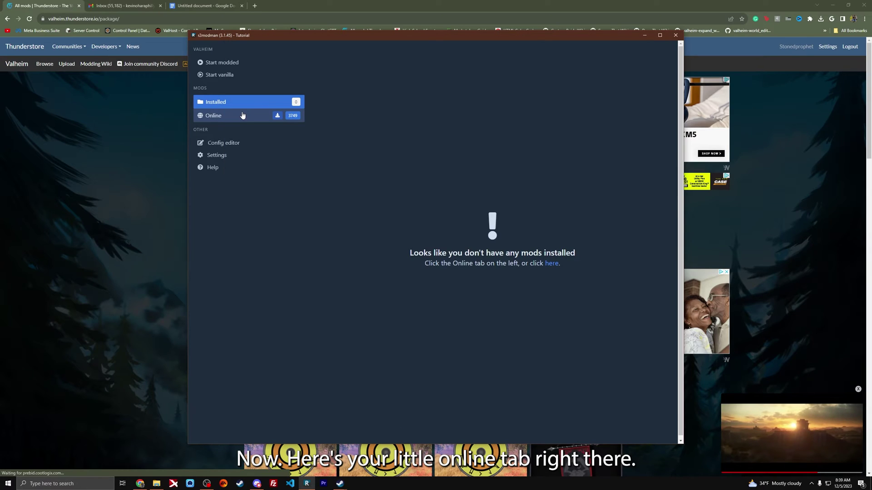
Step: Search r2modman's online mods for 'Beyond' and open Valheim_Beyond_Version_1's download dialog
left_click(222, 119)
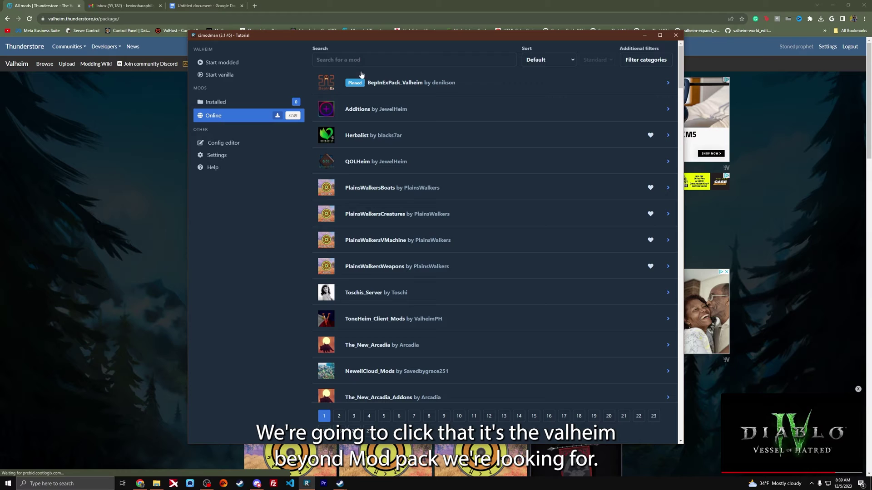
left_click(337, 60)
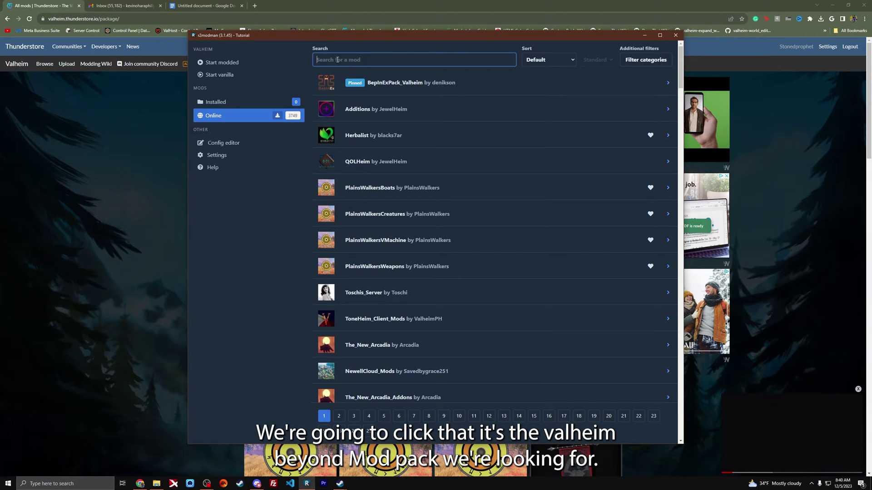
type("Beyond")
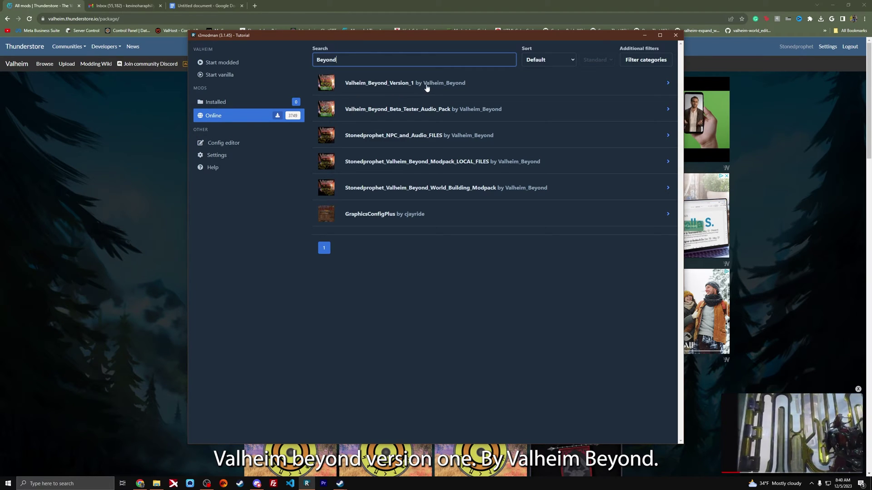
left_click(408, 89)
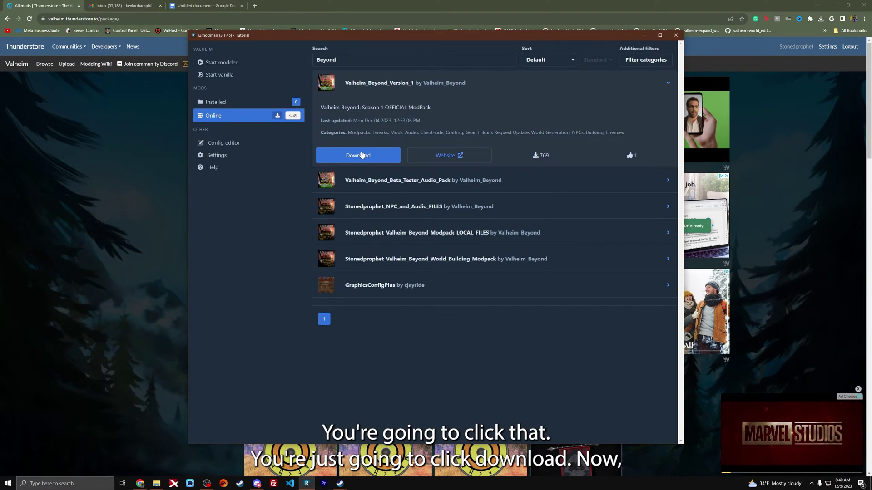
left_click(362, 155)
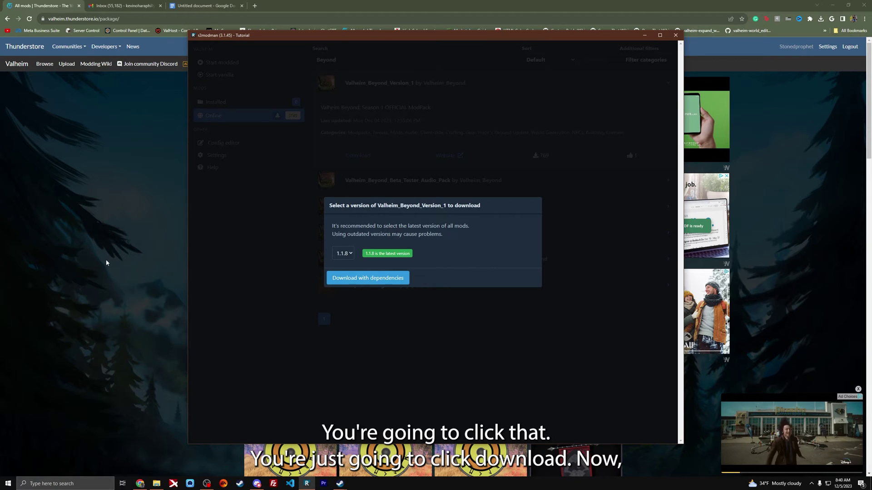
left_click(55, 225)
left_click(270, 179)
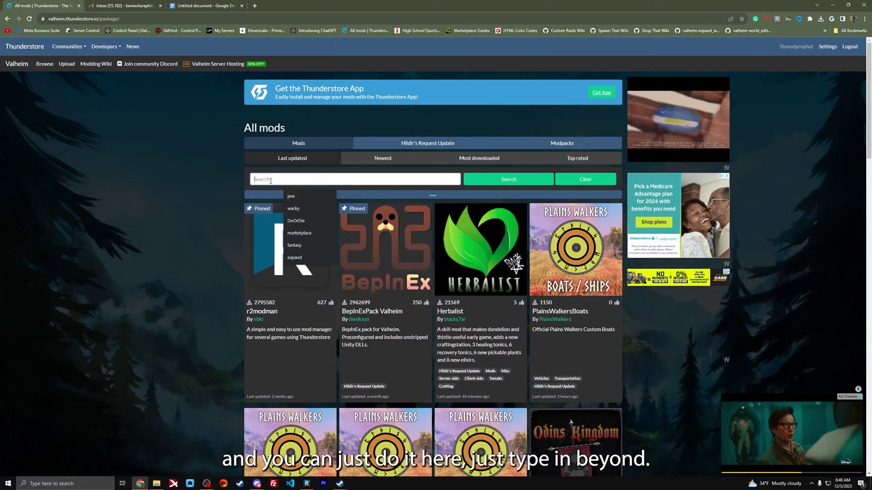
Step: Filter Thunderstore to Modpacks and search 'Bey' to list Valheim Beyond Version 1
type("Beyond")
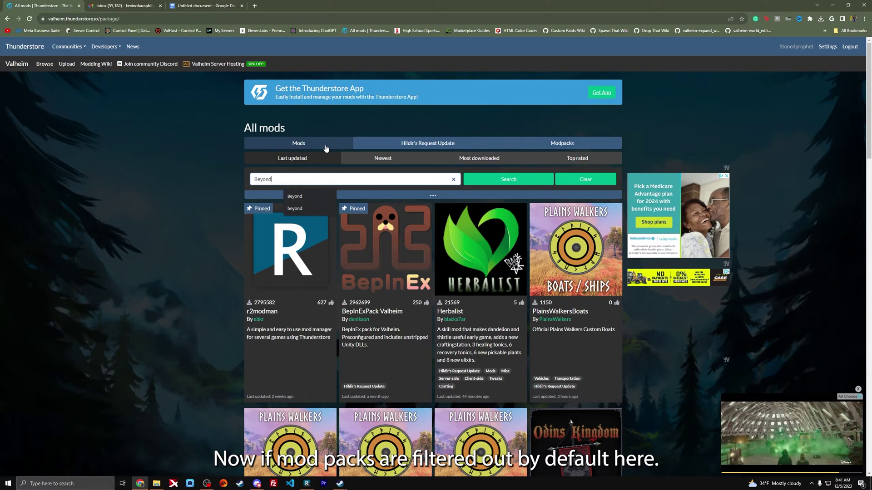
left_click(540, 145)
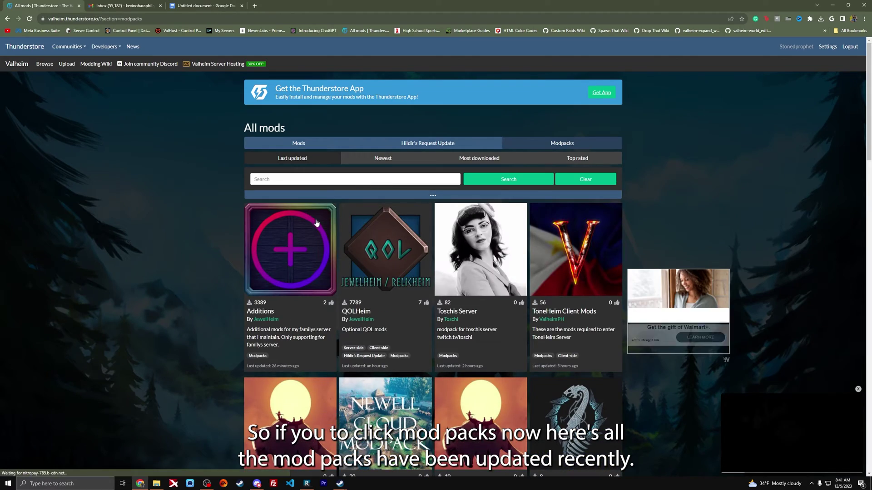
scroll(348, 222, "down", 2)
scroll(348, 222, "down", 20)
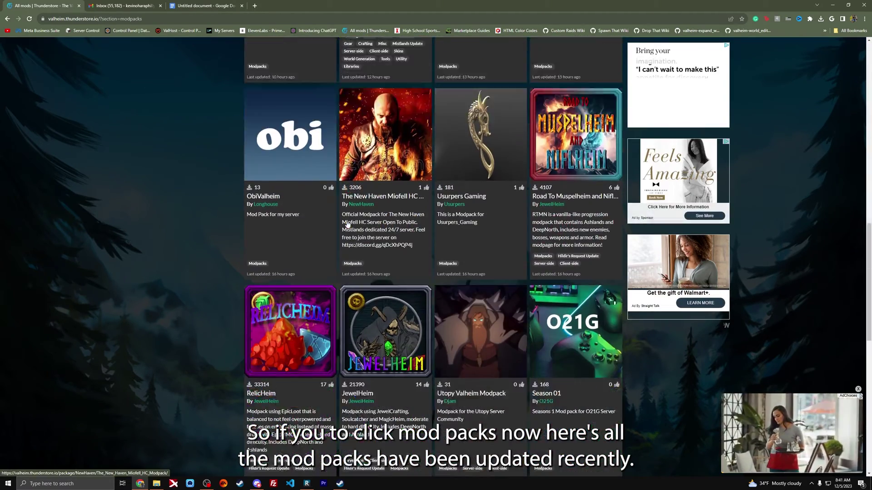
scroll(346, 218, "up", 20)
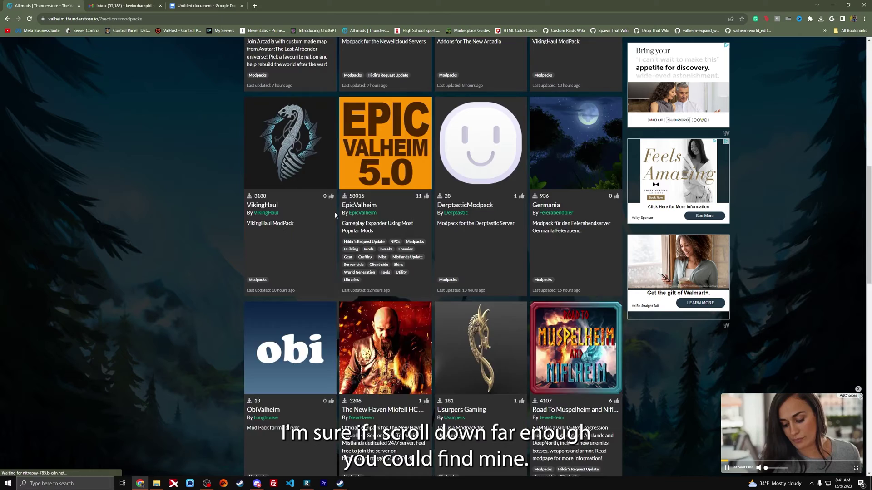
left_click(288, 182)
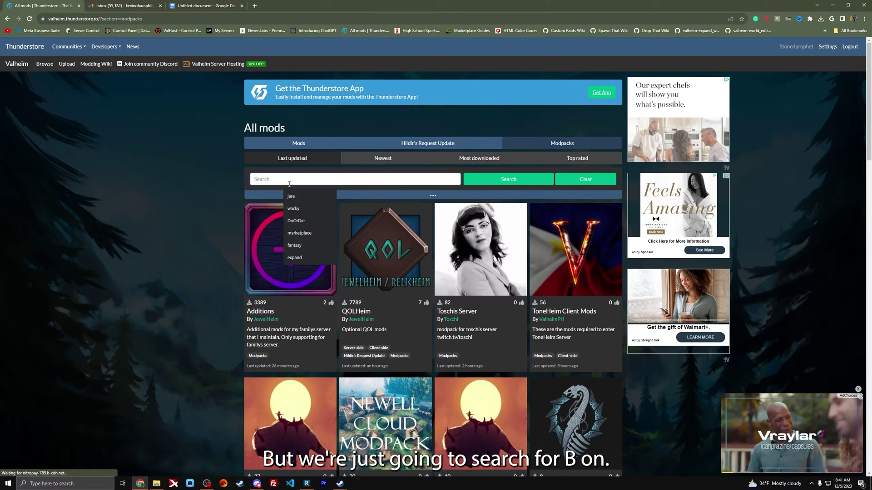
type("Beyond")
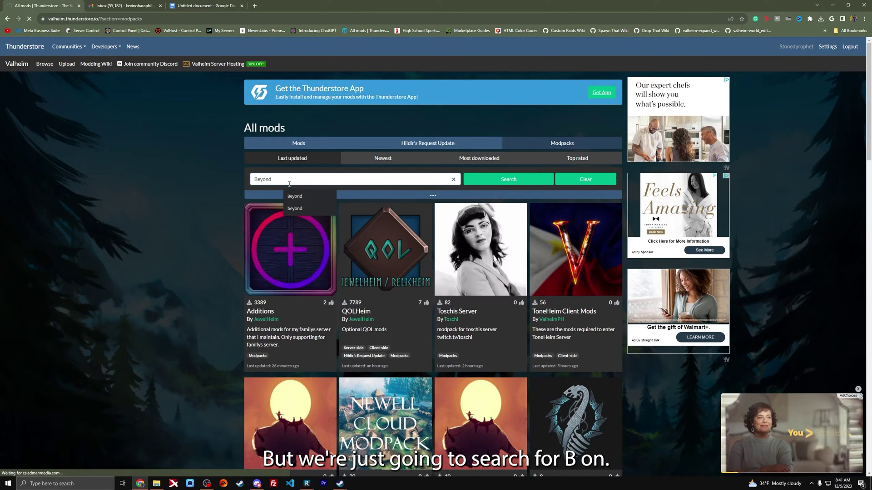
key("Return")
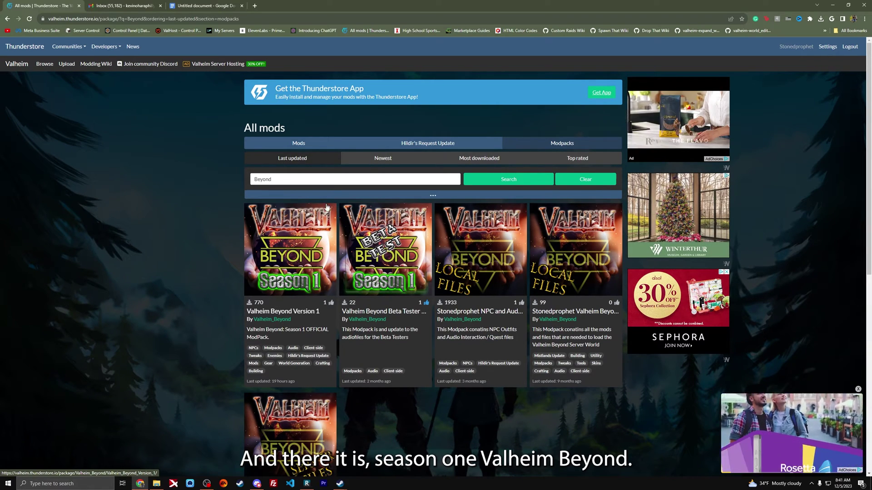
key("alt+Tab")
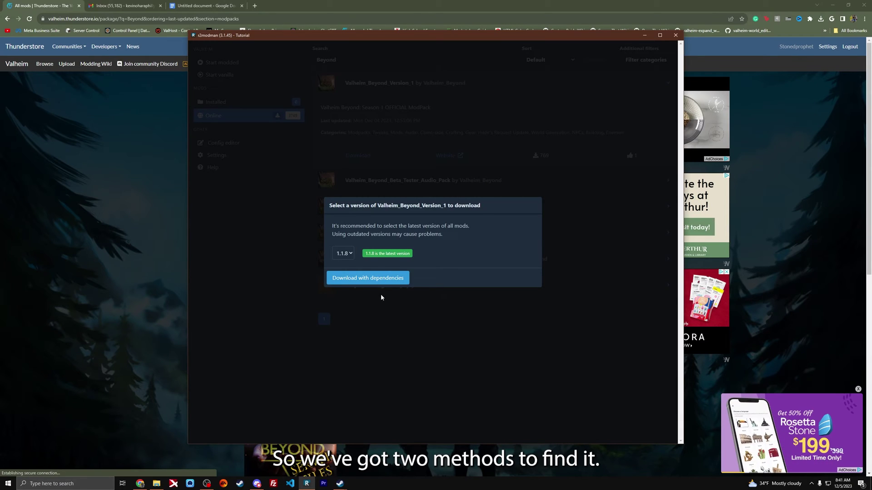
Step: Run a Google search for 'Valheim Beyond' in a new Chrome tab
key("alt+Tab")
key("ctrl+t")
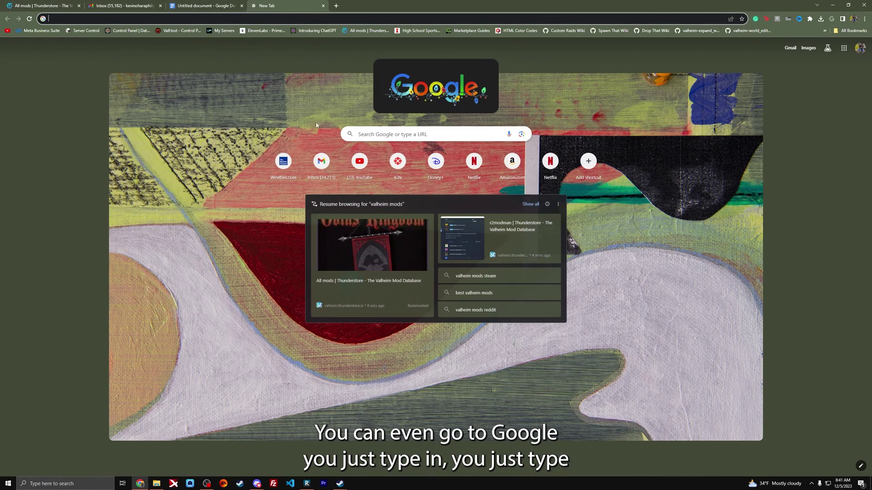
type("Valheim Beyond")
key("Return")
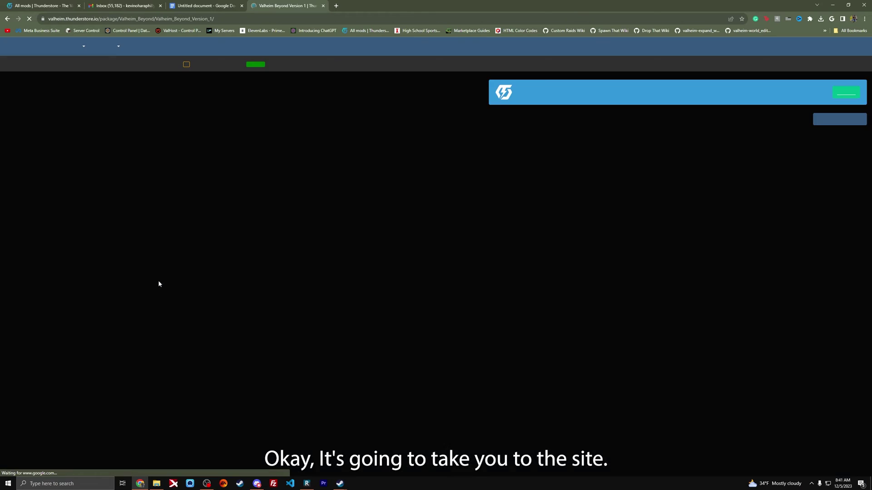
Step: Review the Valheim Beyond Version 1 required mods on Thunderstore, then return to r2modman's 1.1.8 download dialog
scroll(348, 214, "down", 5)
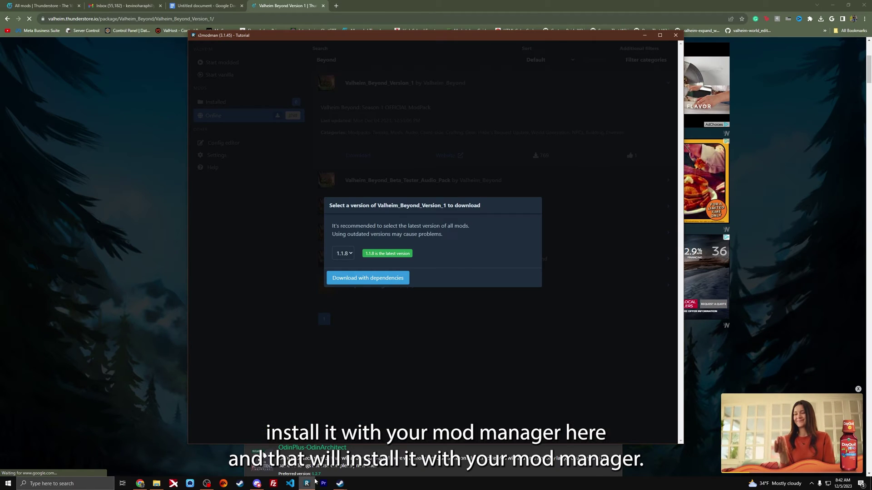
key("alt+Tab")
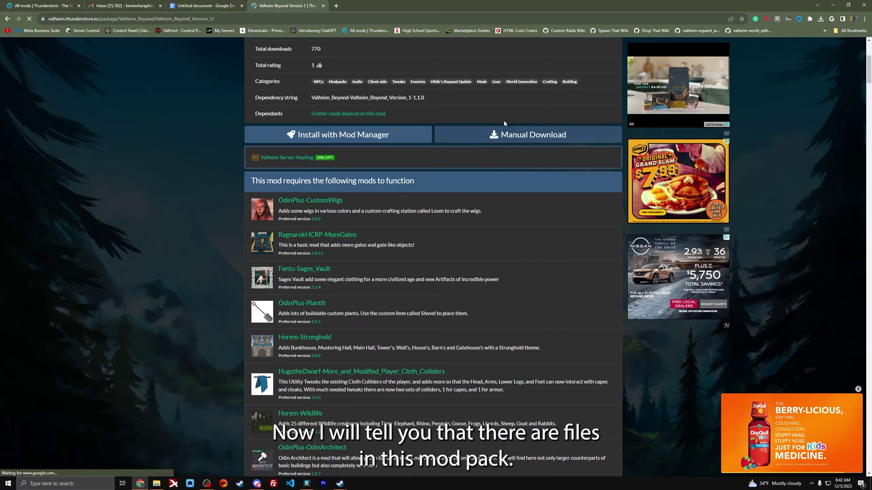
scroll(352, 218, "up", 5)
scroll(352, 218, "down", 7)
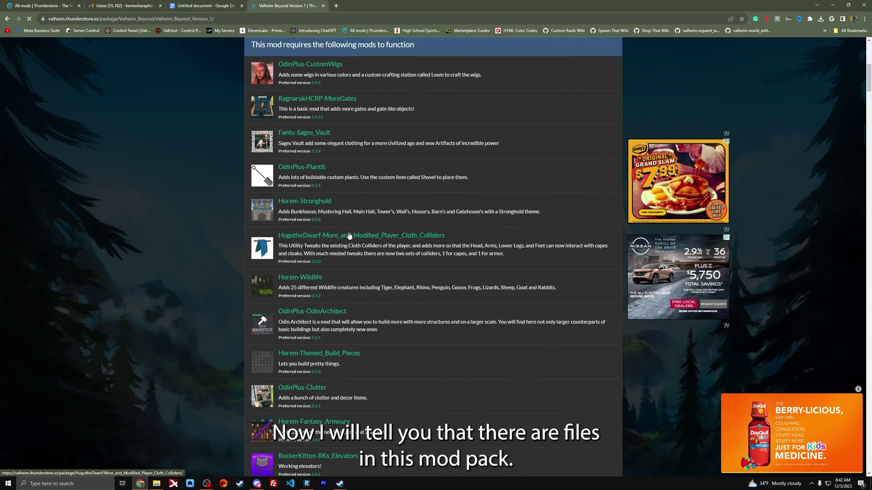
scroll(312, 331, "down", 2)
scroll(311, 331, "down", 10)
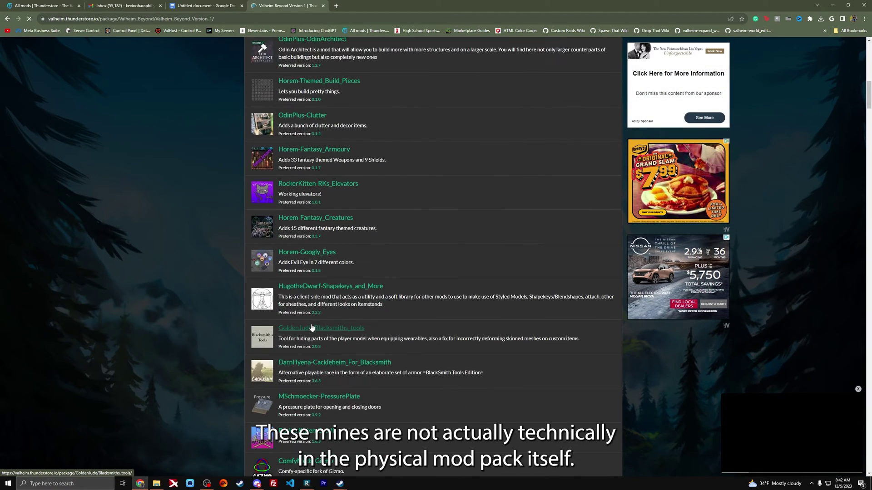
scroll(306, 316, "up", 15)
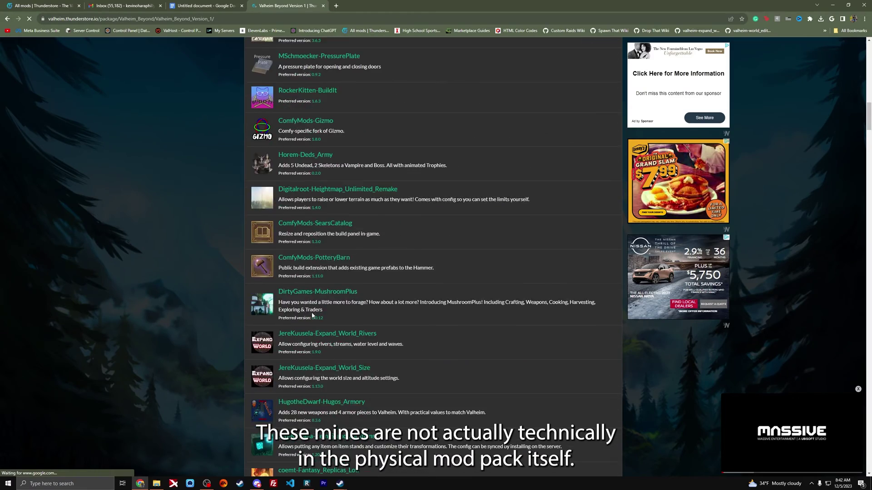
scroll(314, 309, "down", 3)
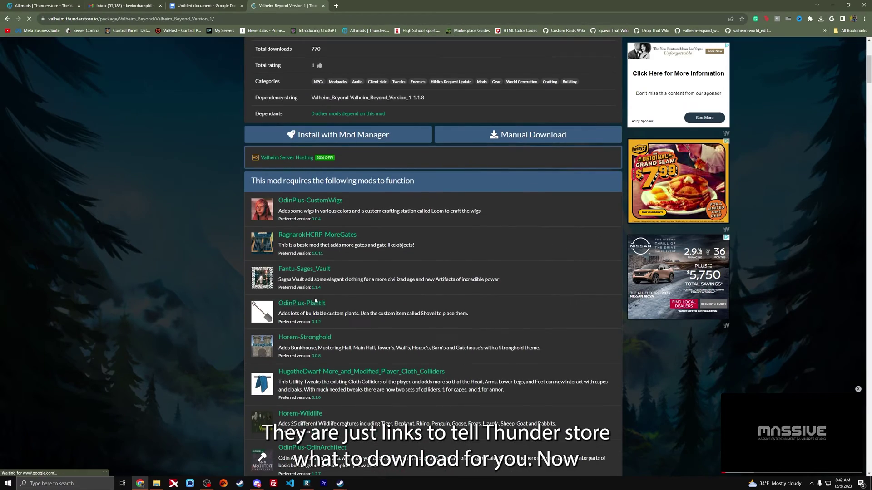
scroll(324, 304, "down", 8)
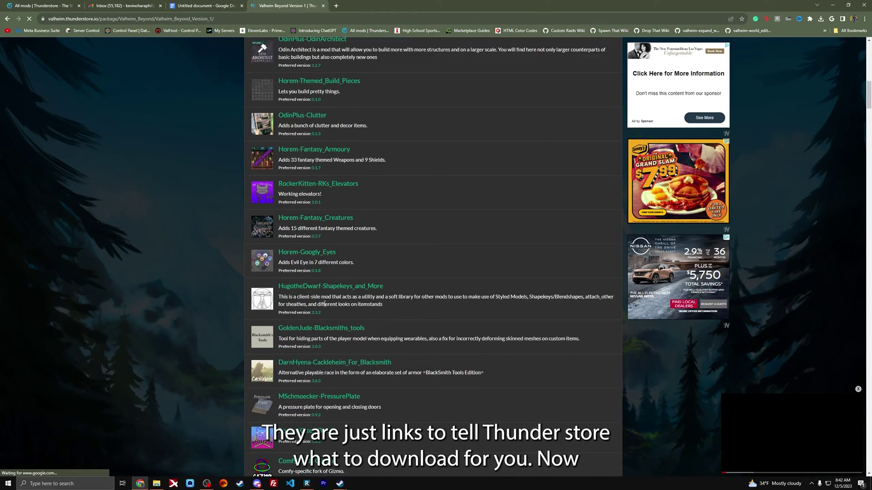
left_click(307, 484)
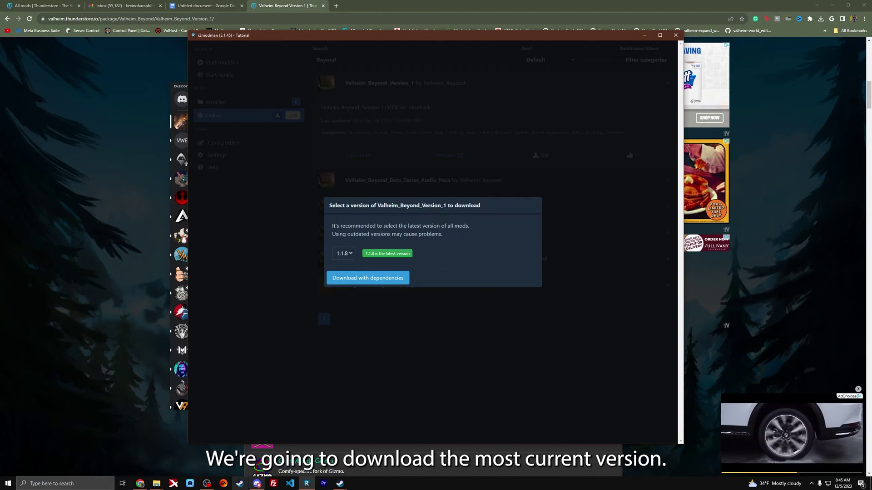
Step: Scroll Discord's valheim-beyond channel to the MODPACK AND SERVERS UPDATED post for version 1.1.8
key("alt+Tab")
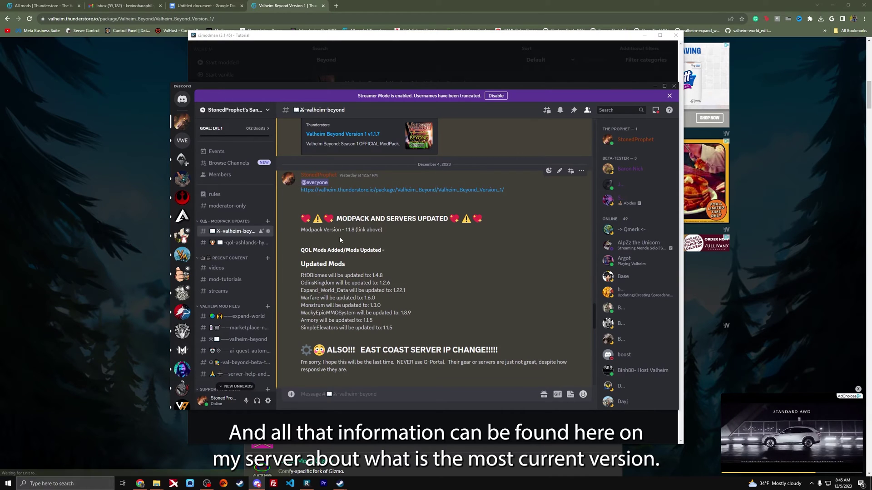
scroll(378, 246, "down", 10)
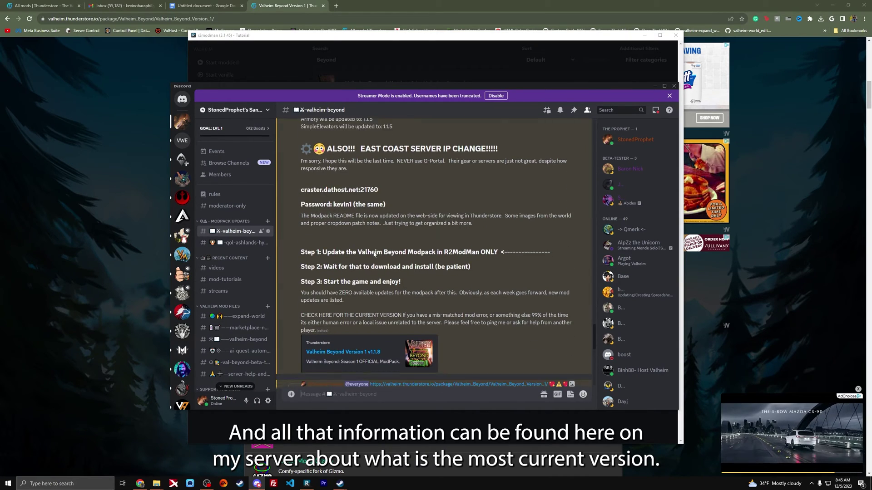
scroll(374, 257, "up", 8)
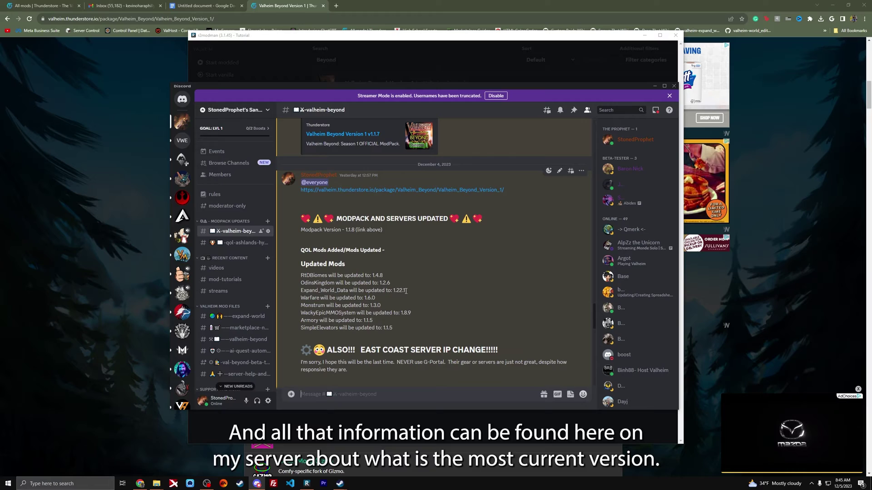
scroll(406, 291, "down", 3)
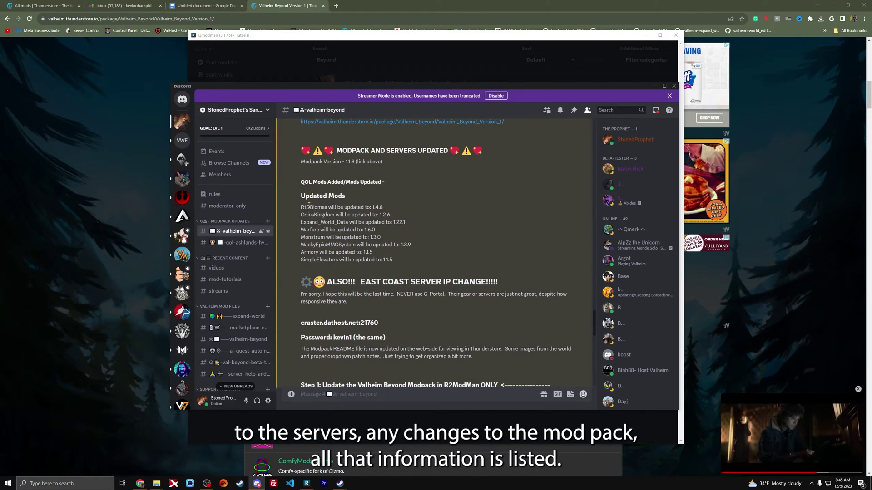
Step: Return to the Valheim Beyond Thunderstore page and scroll down to its changelog
left_click(127, 281)
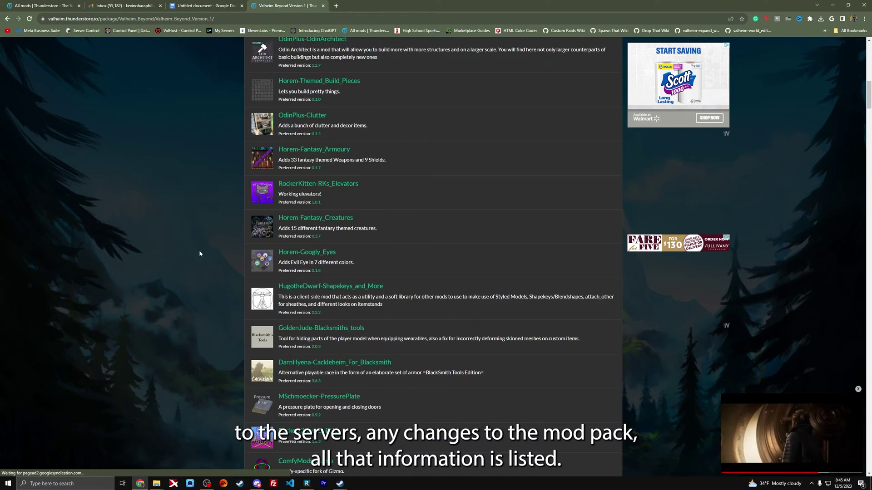
scroll(200, 254, "down", 20)
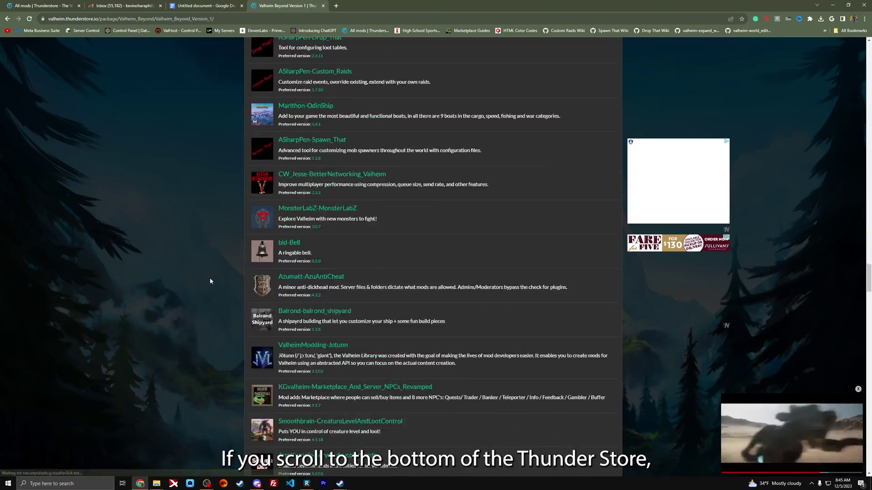
scroll(209, 281, "down", 15)
scroll(230, 276, "up", 5)
scroll(233, 274, "down", 5)
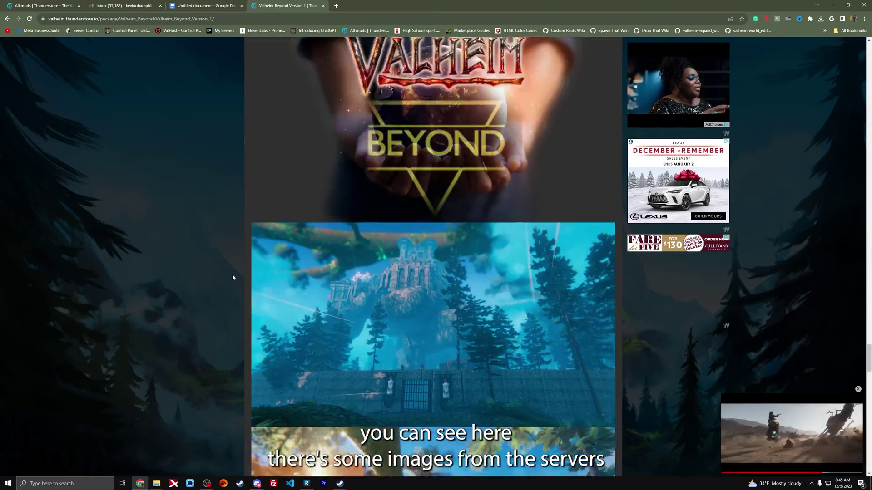
scroll(233, 276, "down", 15)
scroll(231, 274, "up", 3)
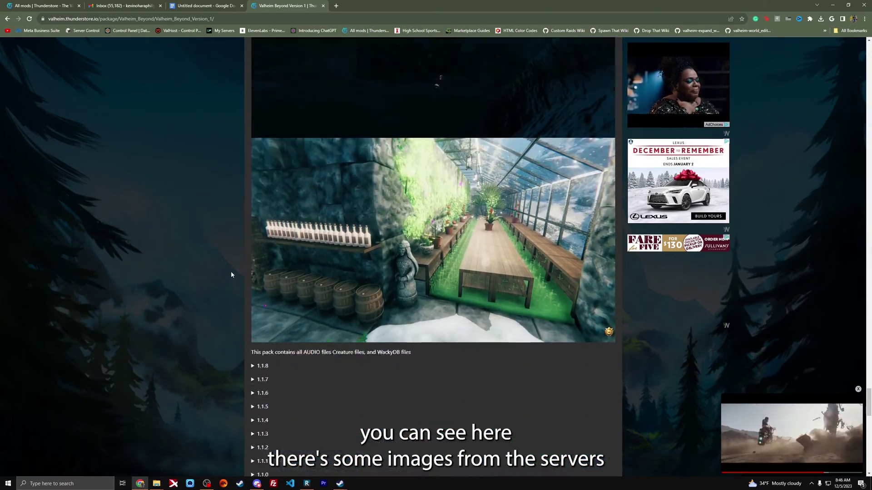
scroll(231, 274, "down", 4)
Step: Expand changelog entries 1.1.8, 1.1.7, 1.1.6 and 1.1.5, then return to r2modman's download dialog
left_click(254, 165)
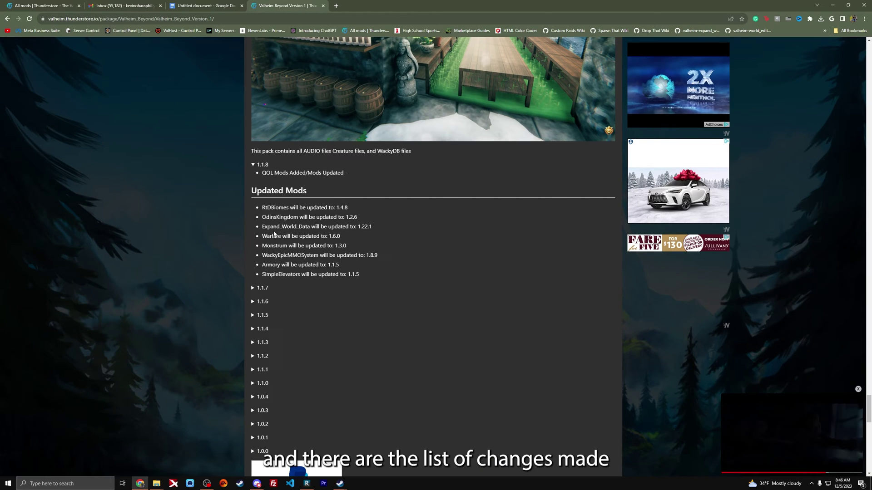
left_click(259, 289)
scroll(246, 282, "down", 6)
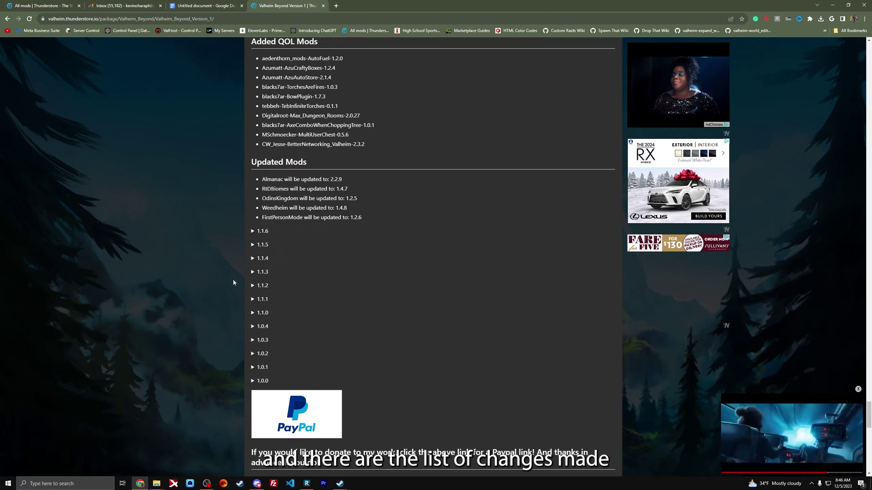
left_click(254, 232)
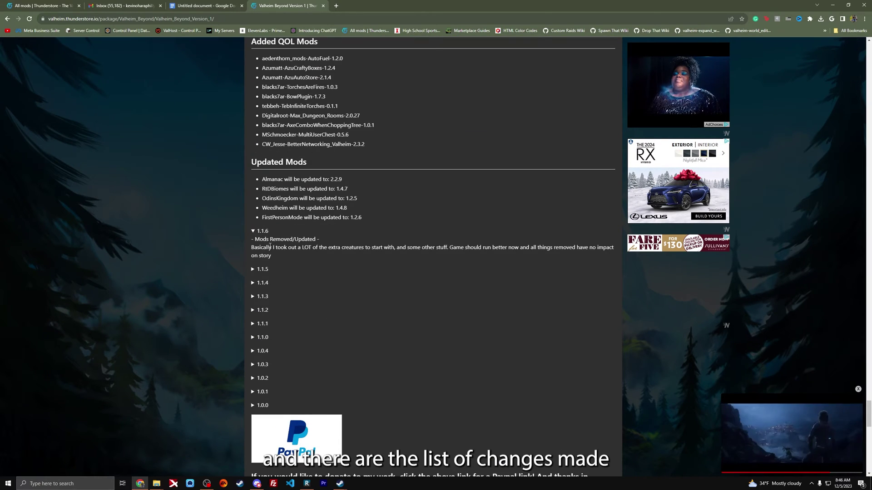
left_click(253, 269)
scroll(273, 255, "up", 20)
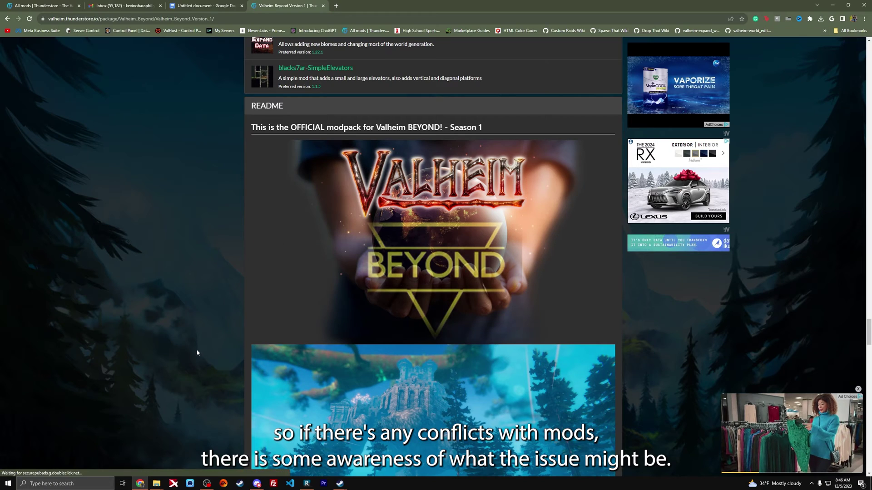
left_click(306, 483)
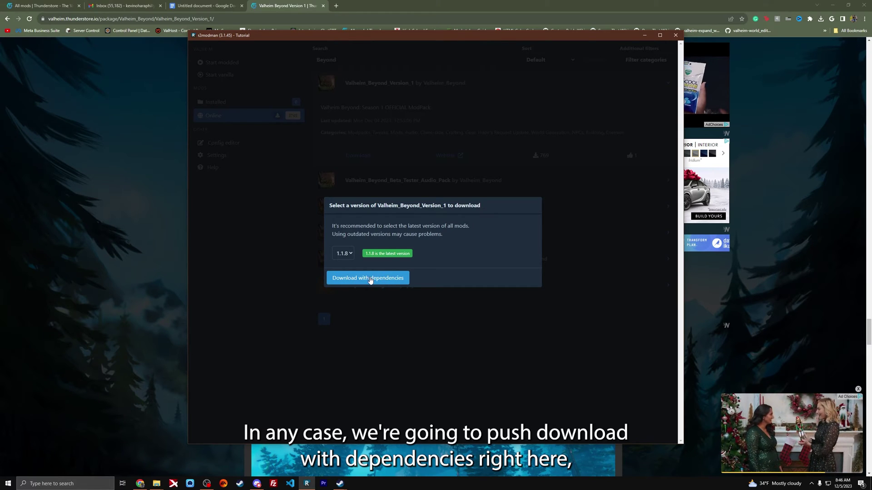
Step: Download Valheim_Beyond_Version_1 1.1.8 with dependencies and view the 126 installed mods
left_click(371, 280)
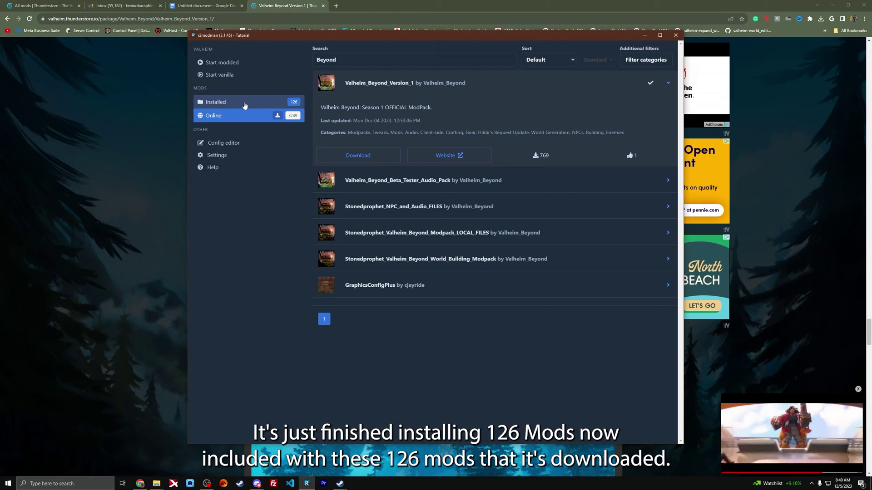
left_click(276, 105)
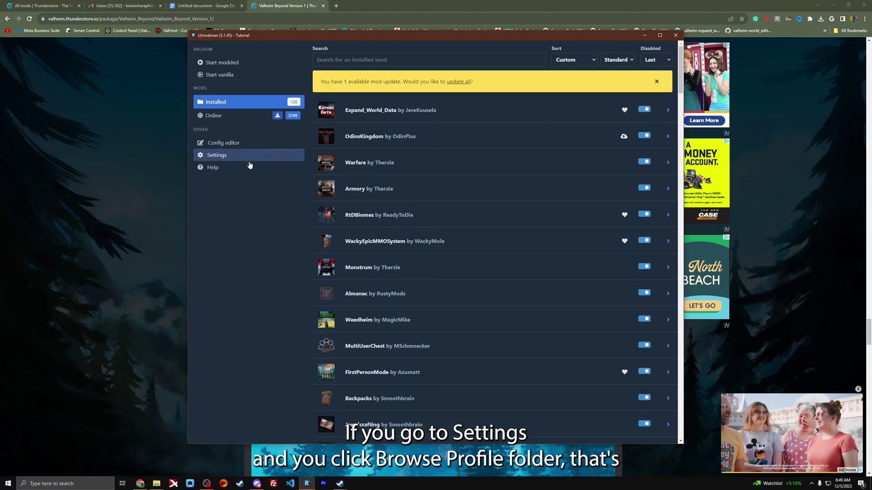
Step: Browse the Tutorial profile folder into BepInEx > plugins and open the Smoothbrain-ServerCharacters mod folder
left_click(237, 153)
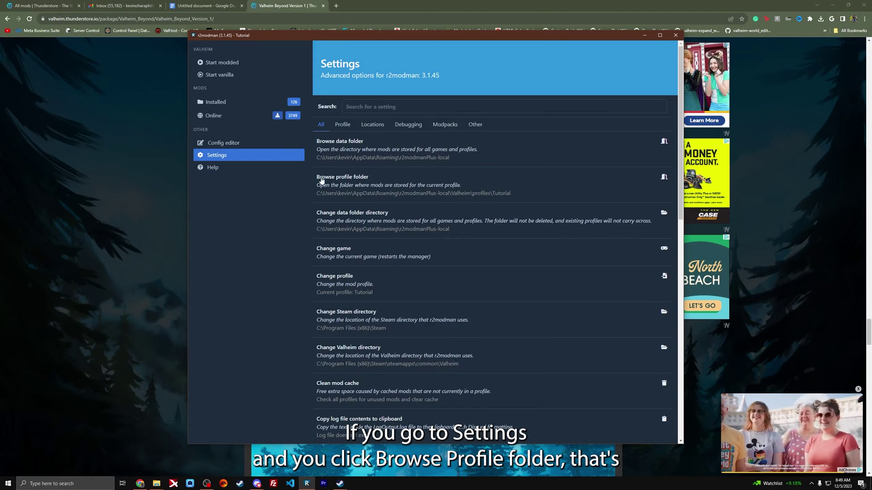
left_click(350, 184)
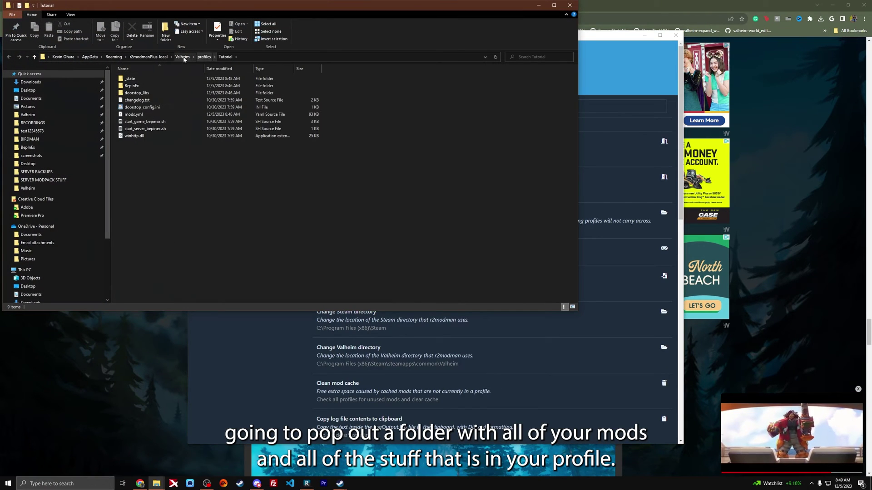
double_click(155, 85)
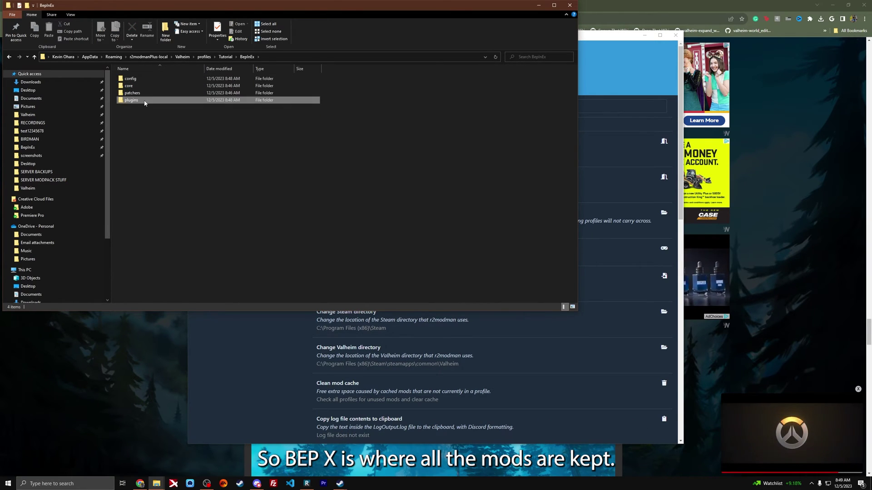
double_click(145, 101)
scroll(166, 181, "down", 20)
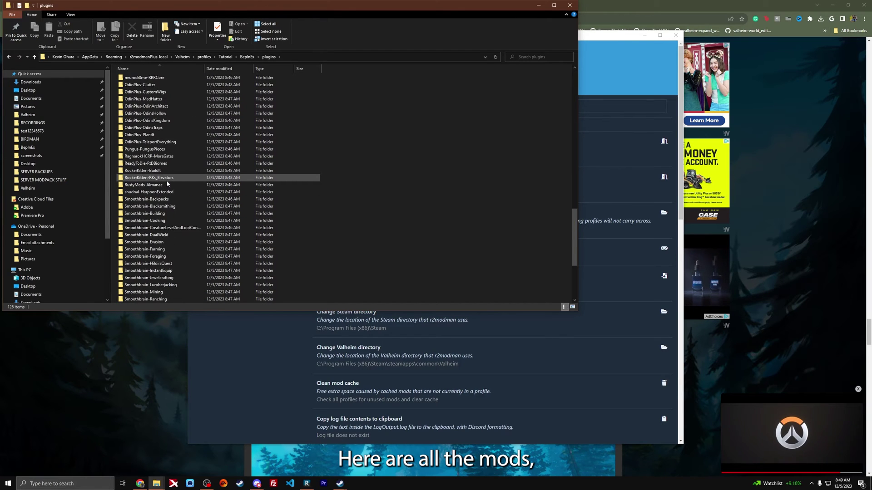
double_click(156, 192)
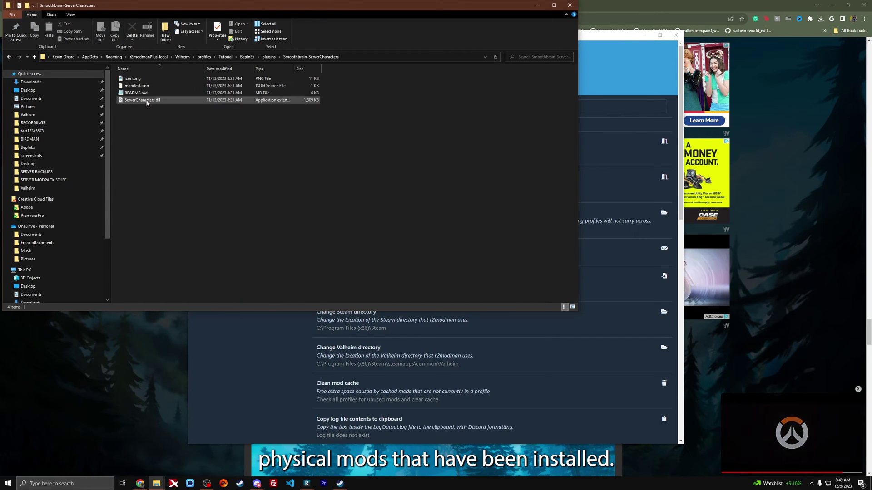
Step: Go up to BepInEx, open config > Marketplace_Sounds and widen the Name column to read the audio files
left_click(8, 57)
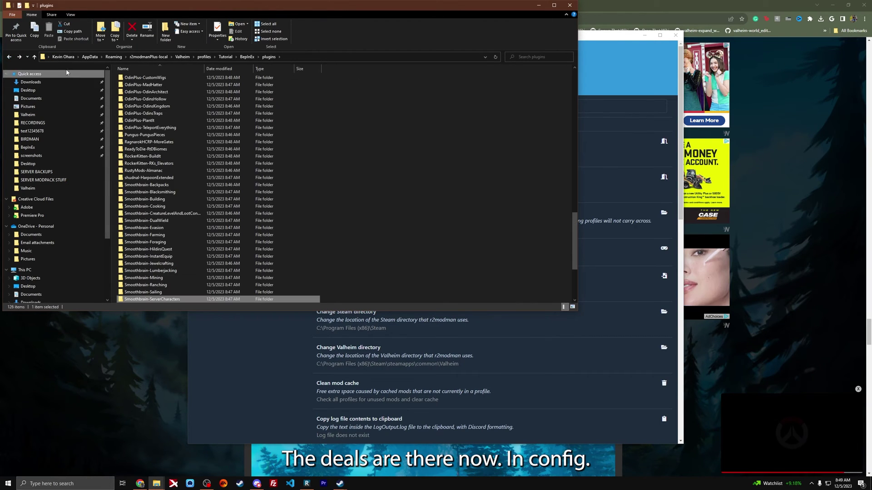
left_click(8, 57)
double_click(136, 78)
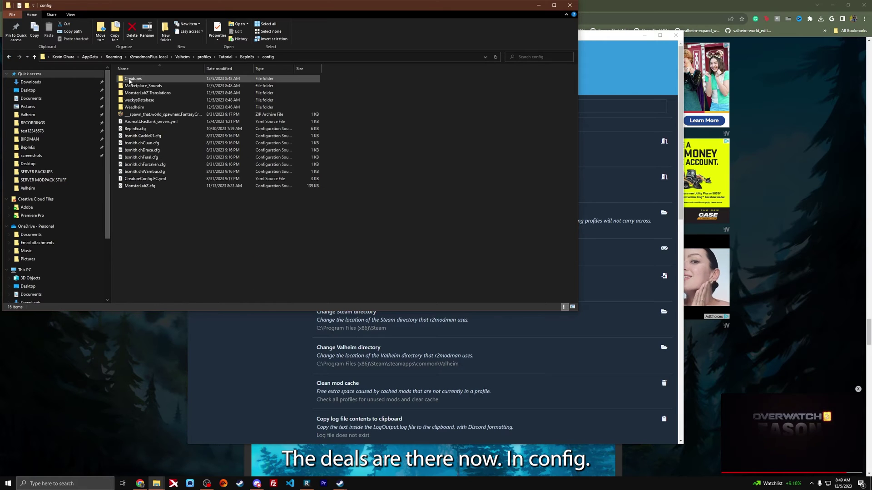
double_click(156, 86)
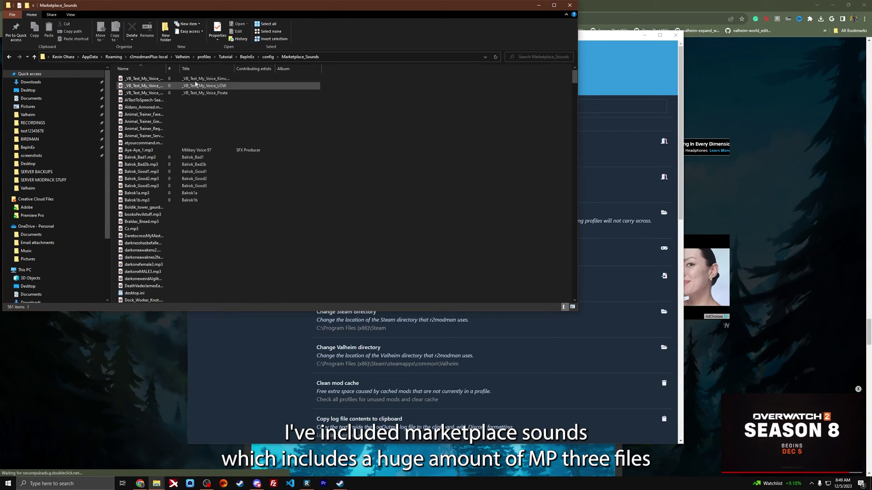
left_click_drag(168, 69, 306, 69)
scroll(204, 141, "down", 20)
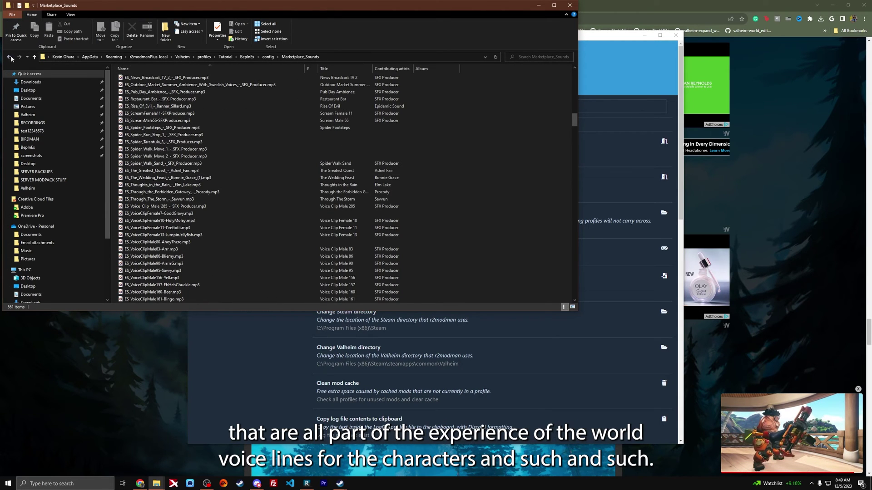
Step: Inspect the custom Creatures folder's files and return to the config folder
key("alt+Left")
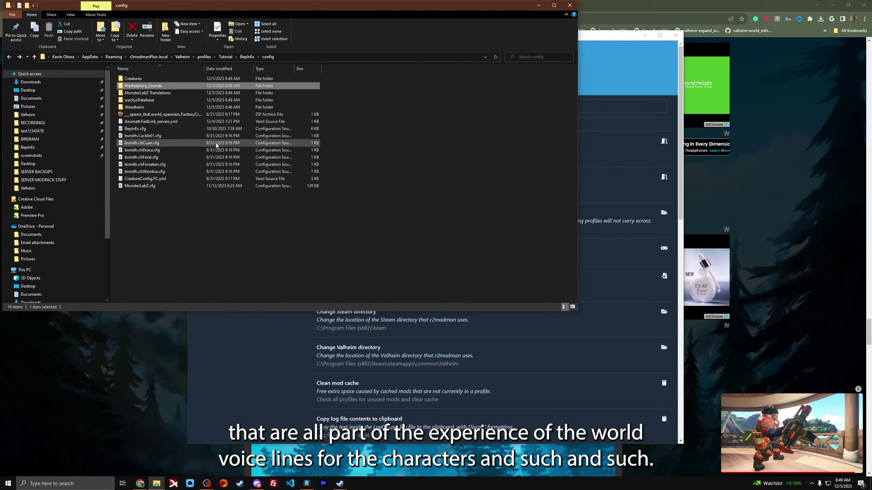
double_click(176, 79)
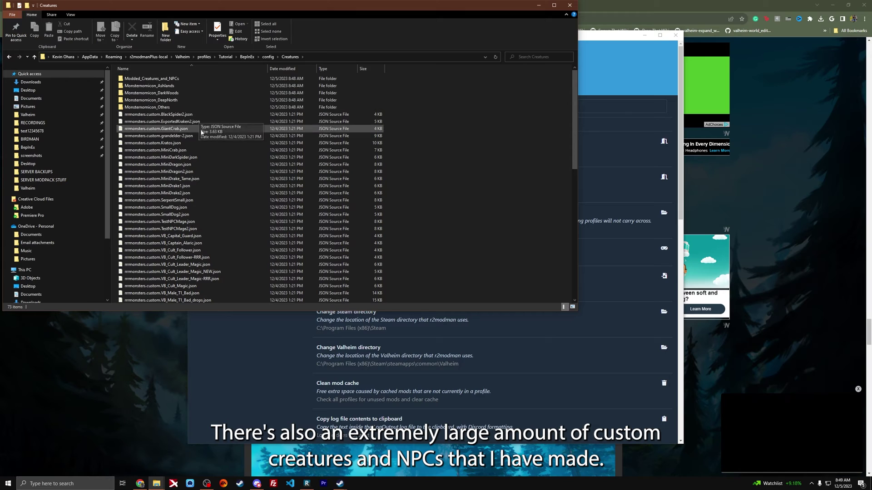
scroll(209, 161, "down", 10)
scroll(209, 161, "down", 2)
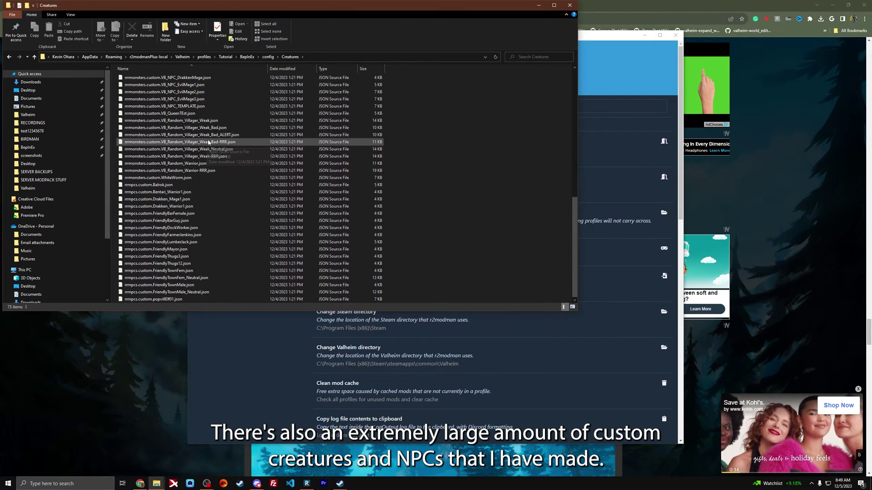
left_click(9, 57)
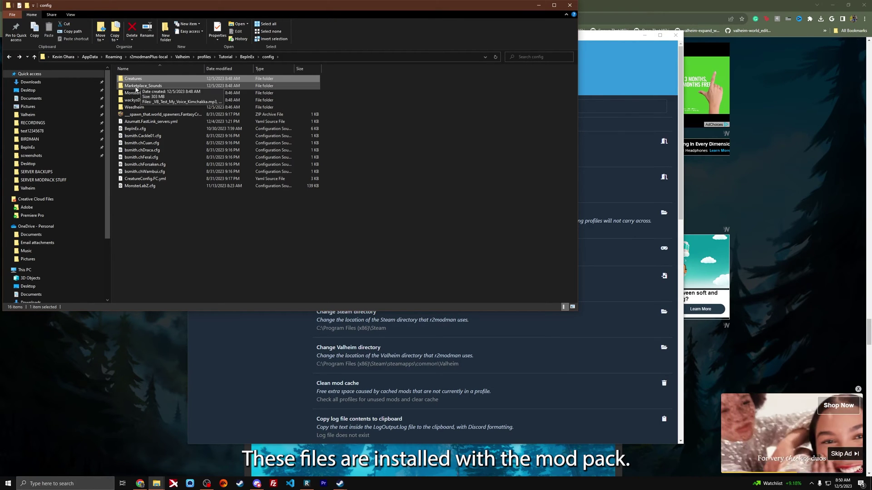
Step: Return to r2modman's installed mods list and expand the Valheim_Beyond_Version_1 entry
left_click(263, 411)
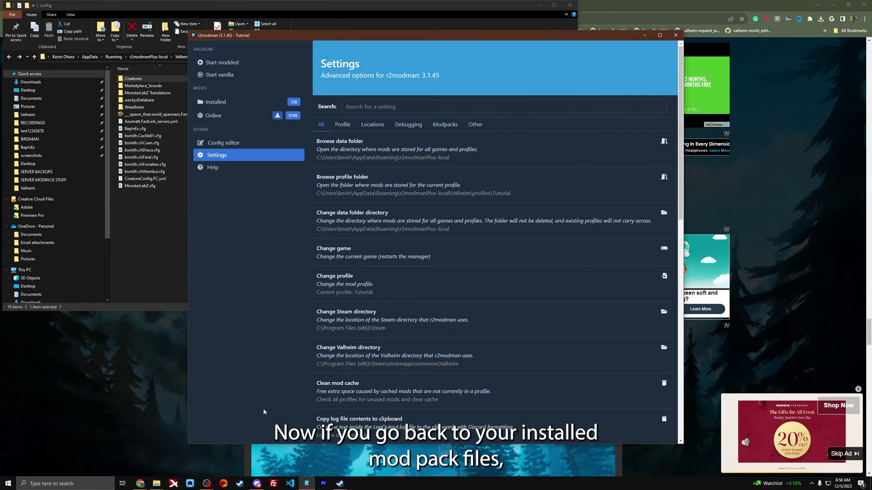
left_click(228, 103)
scroll(439, 217, "down", 20)
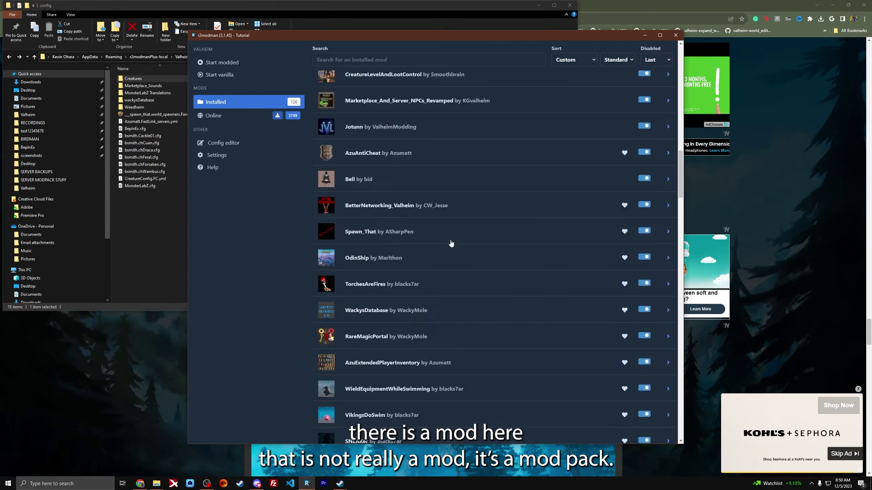
left_click_drag(685, 260, 686, 418)
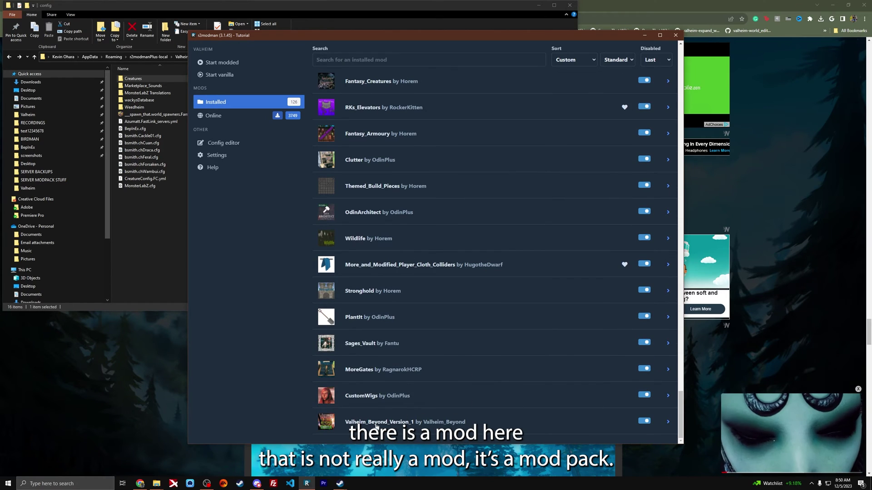
left_click(431, 423)
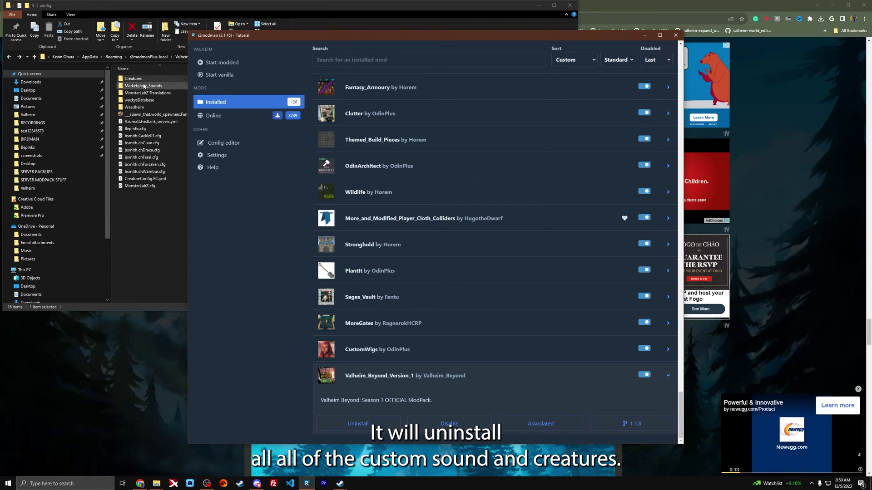
Step: Re-expand the Valheim_Beyond_Version_1 details and open its 1.1.8 page on Thunderstore
left_click(136, 79)
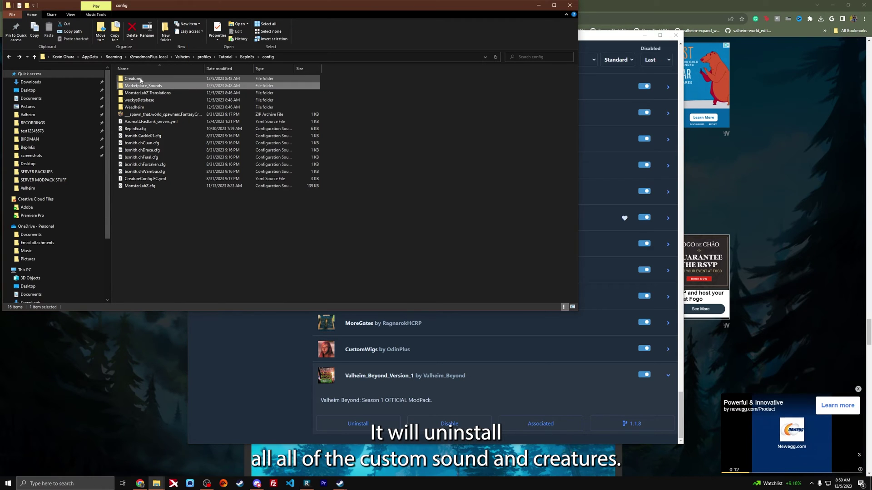
left_click(257, 367)
left_click(377, 381)
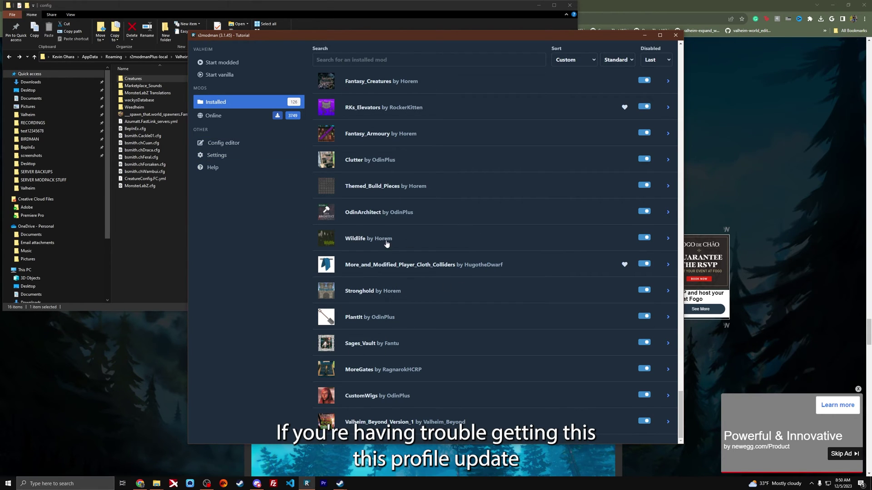
scroll(386, 244, "up", 10)
scroll(455, 331, "down", 10)
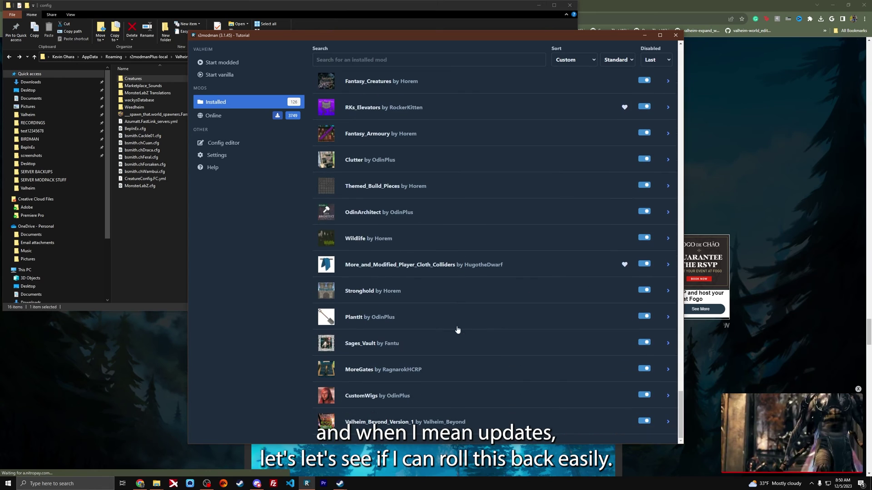
left_click(484, 413)
scroll(545, 408, "down", 1)
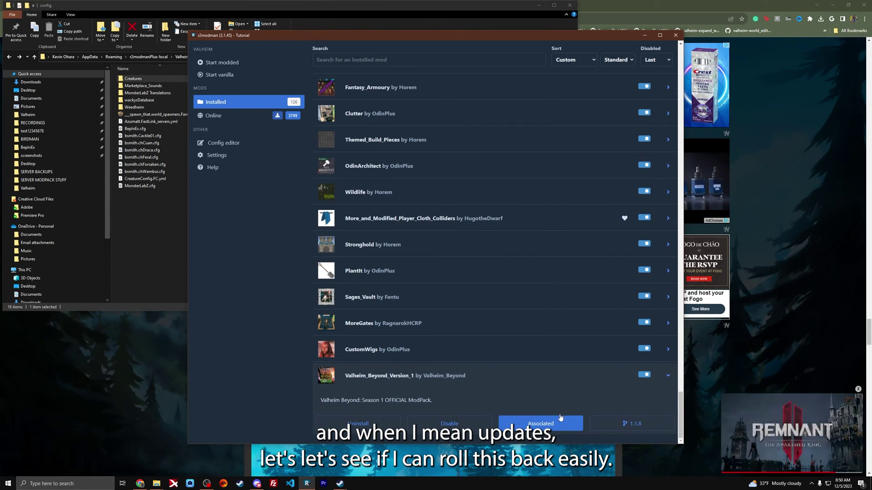
left_click(631, 424)
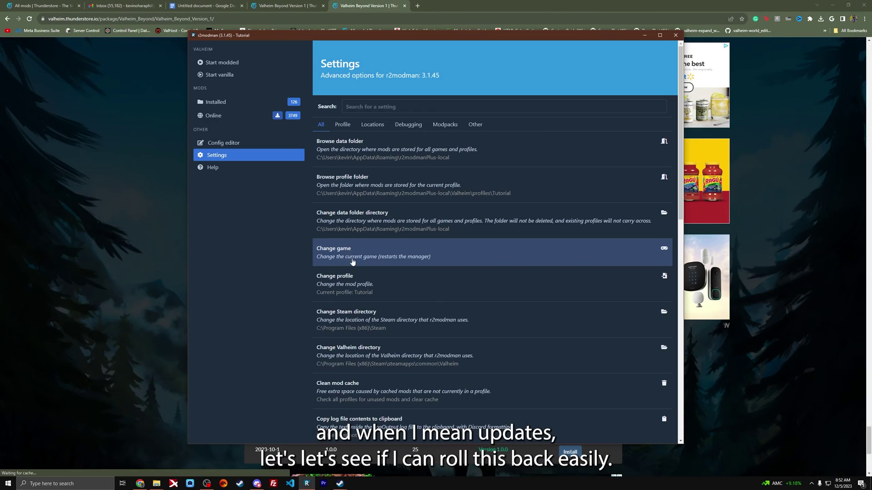
Step: Start a new profile from Change profile and enter the name Old Version
left_click(366, 284)
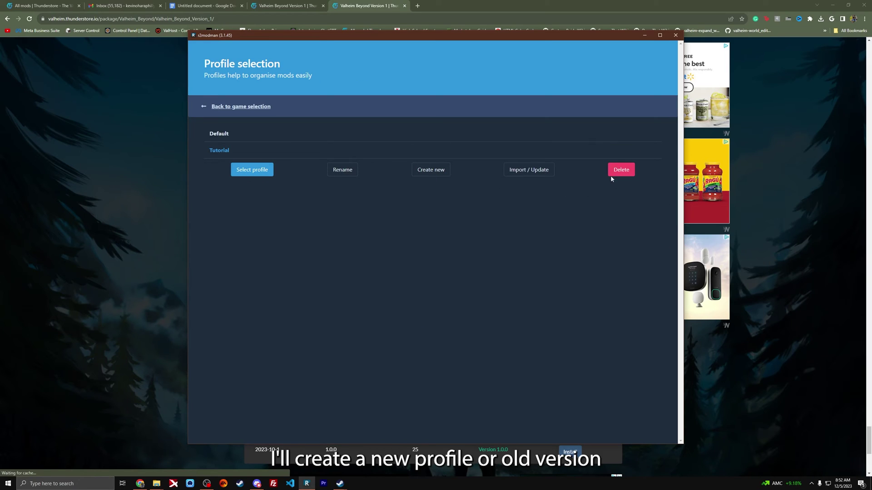
left_click(426, 169)
left_click(358, 236)
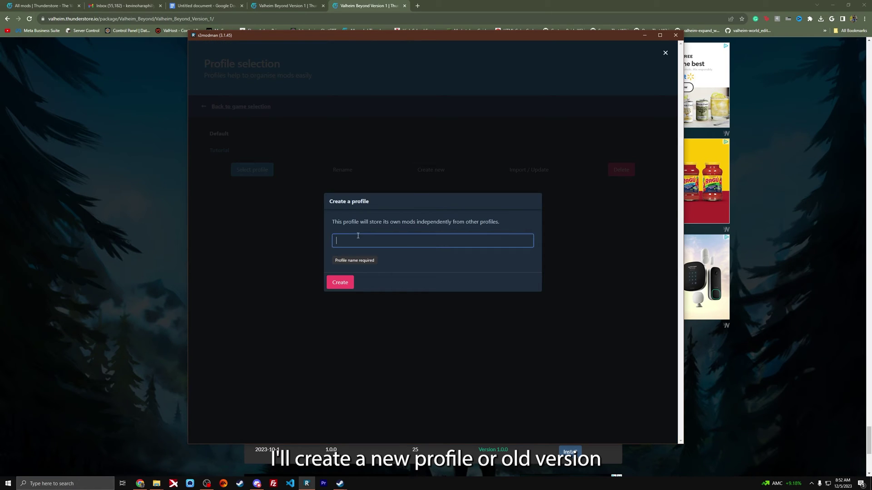
type("Old VBersion")
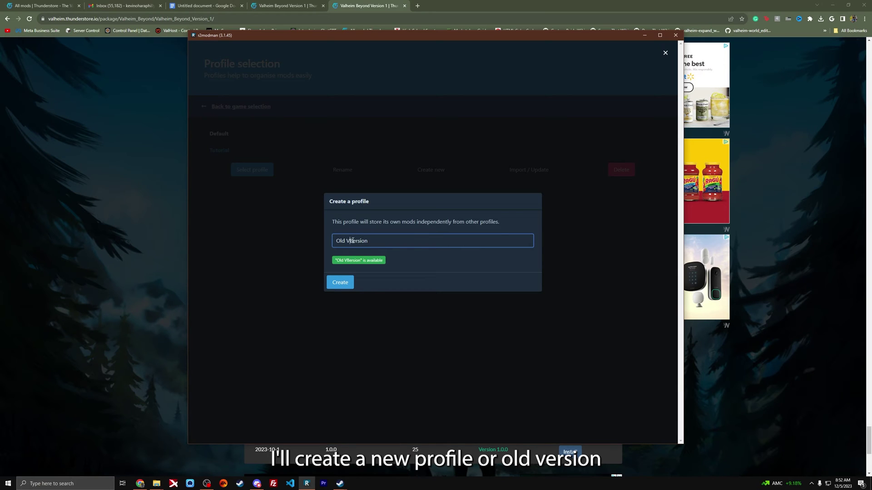
key("BackSpace")
Step: Create and select the Old Version profile, then download modpack 1.1.7 with dependencies
left_click(345, 285)
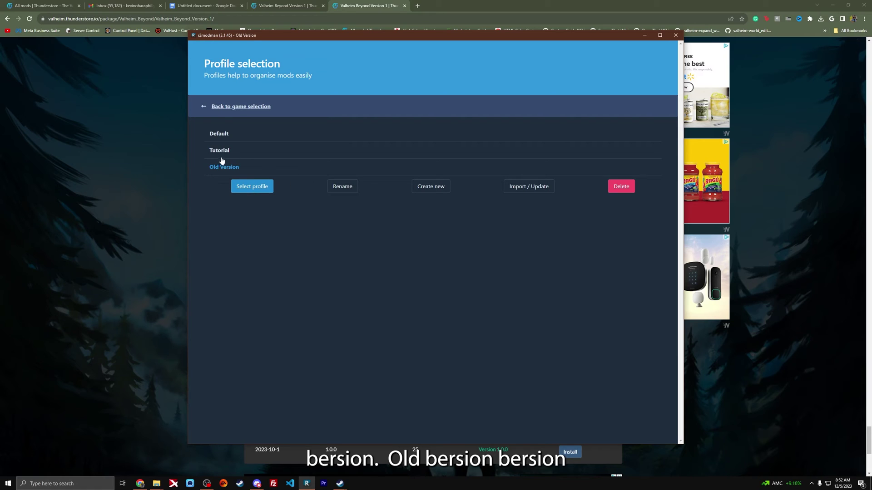
left_click(252, 186)
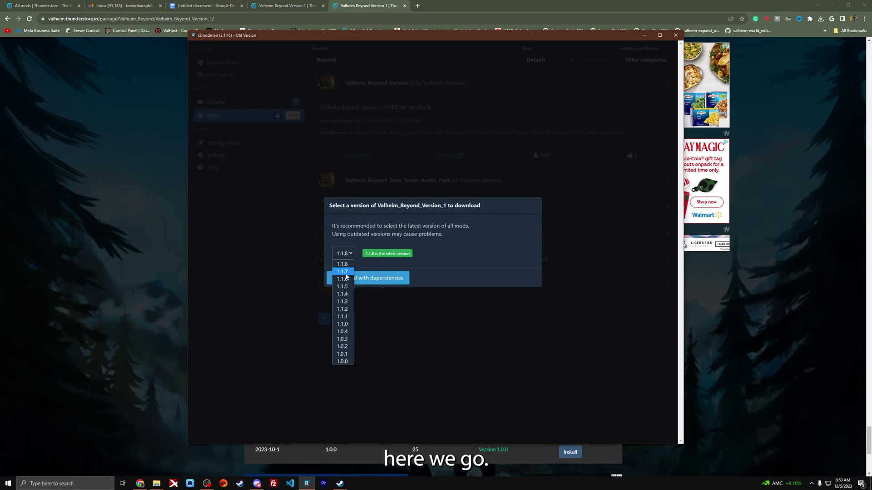
left_click(344, 271)
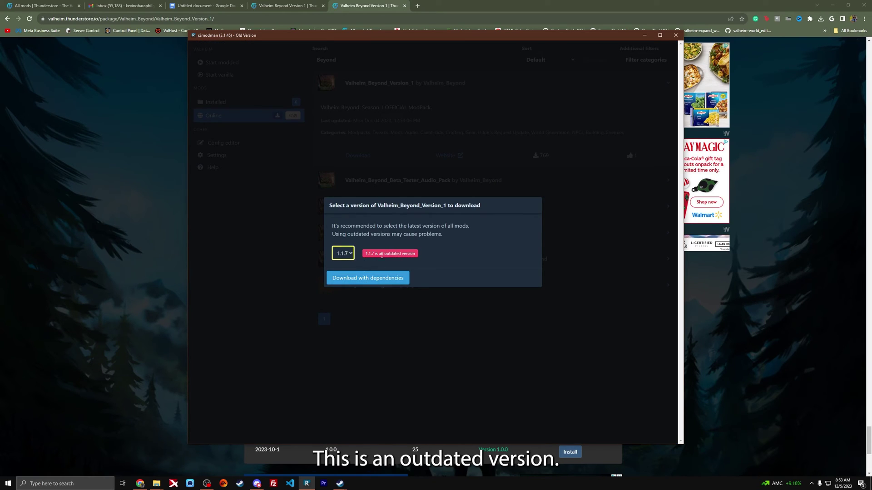
left_click(369, 279)
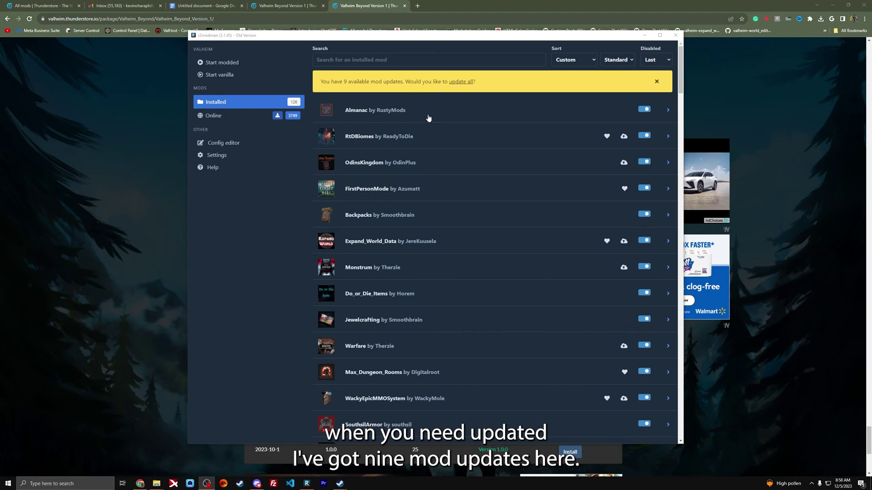
Step: Review the nine available updates, then update only Valheim_Beyond_Version_1 to 1.1.8 with dependencies
left_click(457, 83)
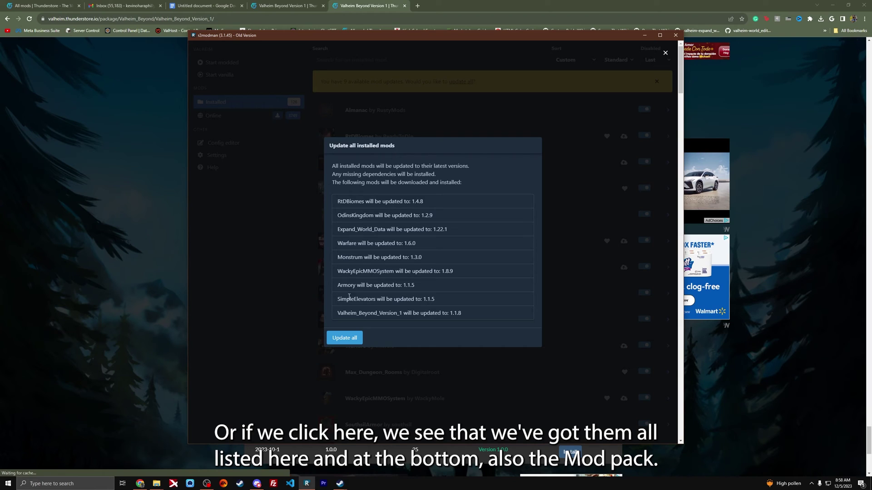
left_click_drag(465, 317, 337, 321)
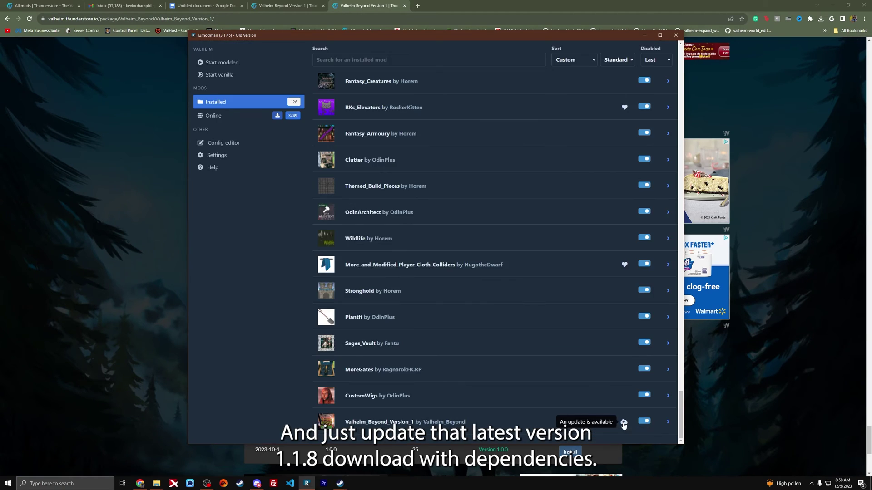
left_click(624, 421)
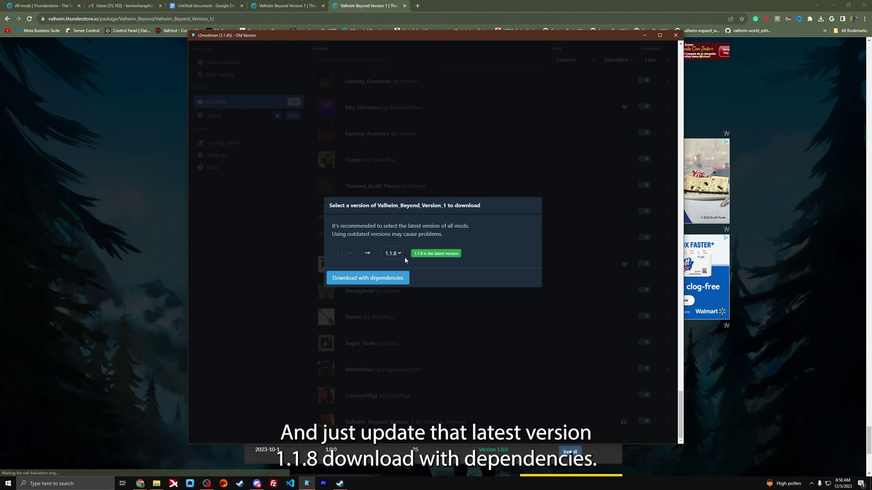
left_click(379, 280)
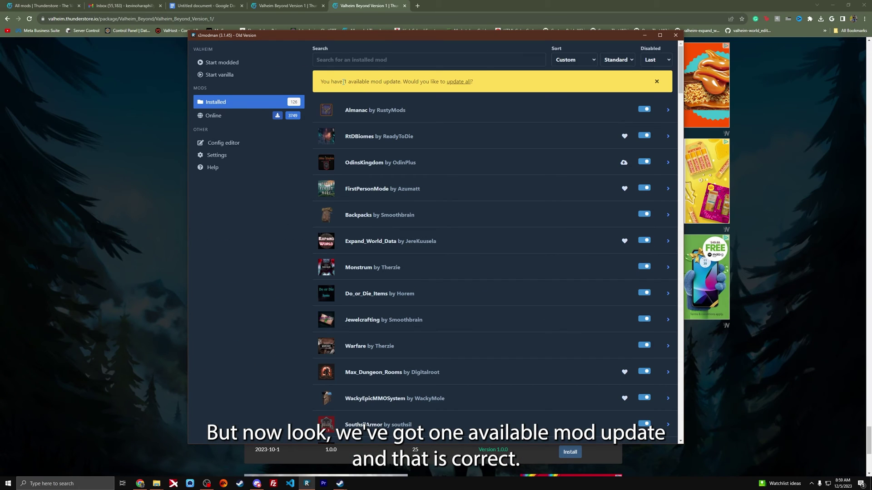
Step: Review the one remaining update, OdinsKingdom to 1.2.9, and dismiss the list without updating
left_click_drag(344, 82, 354, 82)
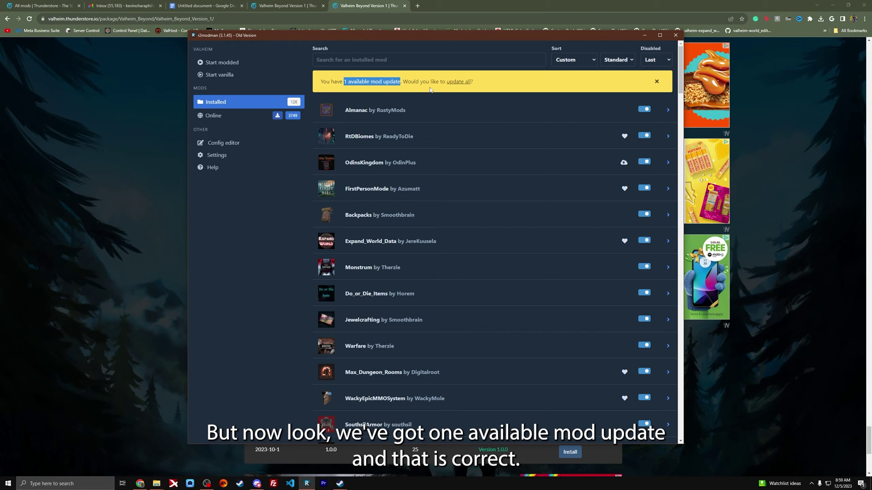
scroll(501, 220, "down", 20)
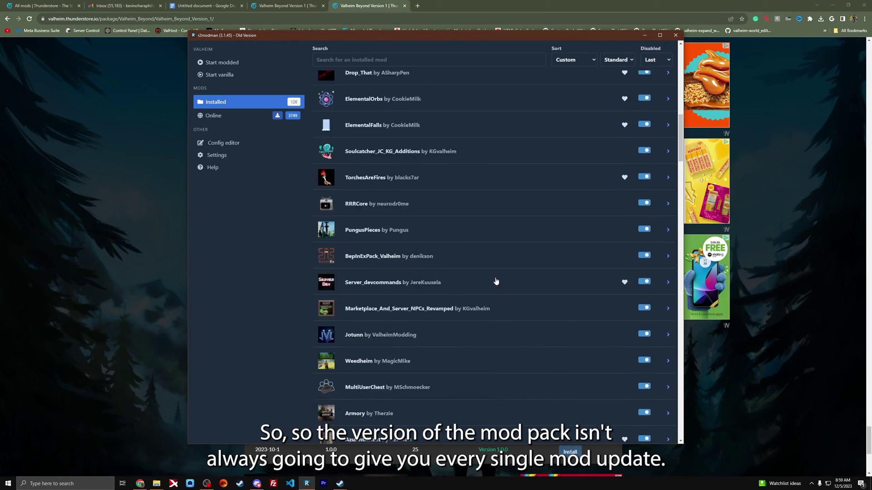
scroll(405, 412, "down", 5)
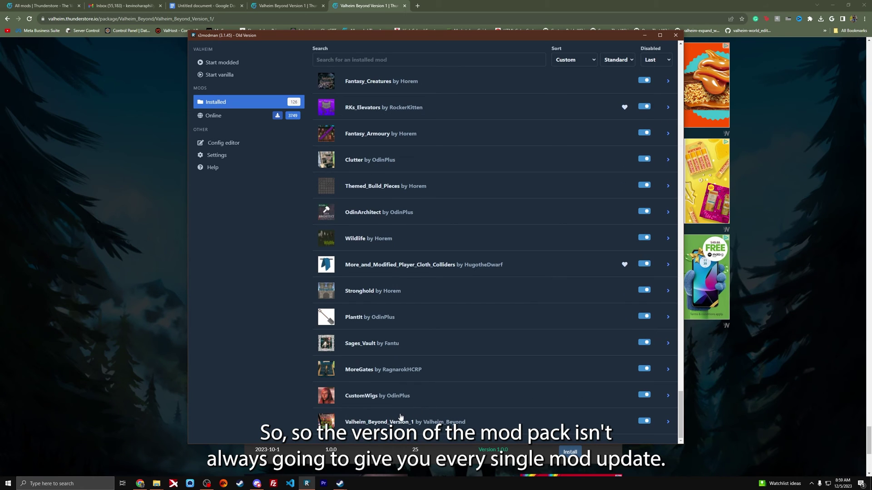
scroll(399, 399, "up", 20)
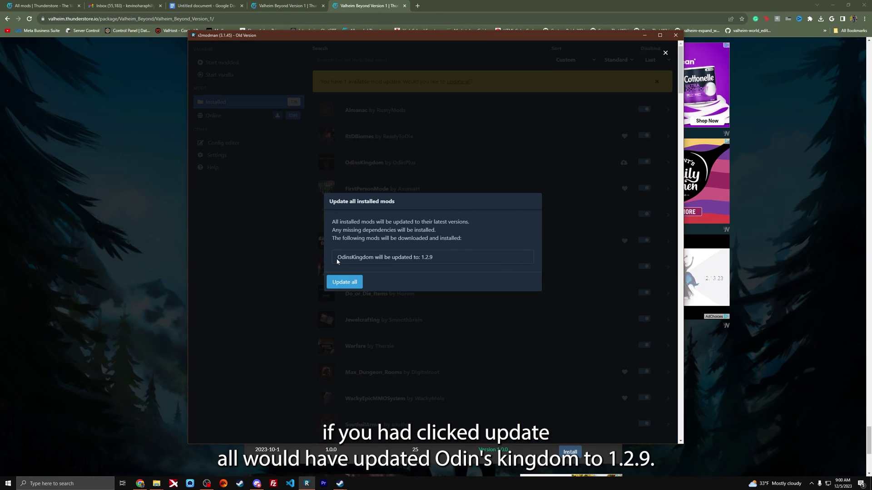
left_click_drag(339, 257, 415, 260)
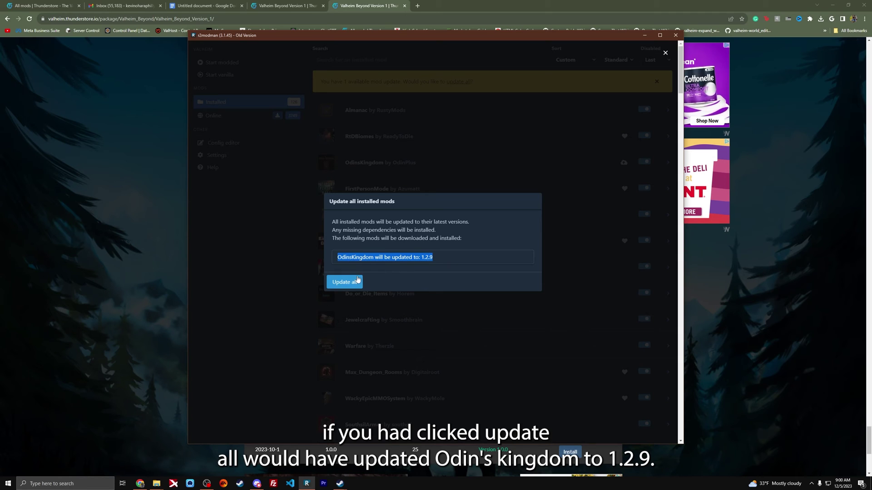
left_click(370, 179)
Step: Scroll down the installed mods to Valheim_Beyond_Version_1, then expand and collapse its details
scroll(403, 254, "down", 10)
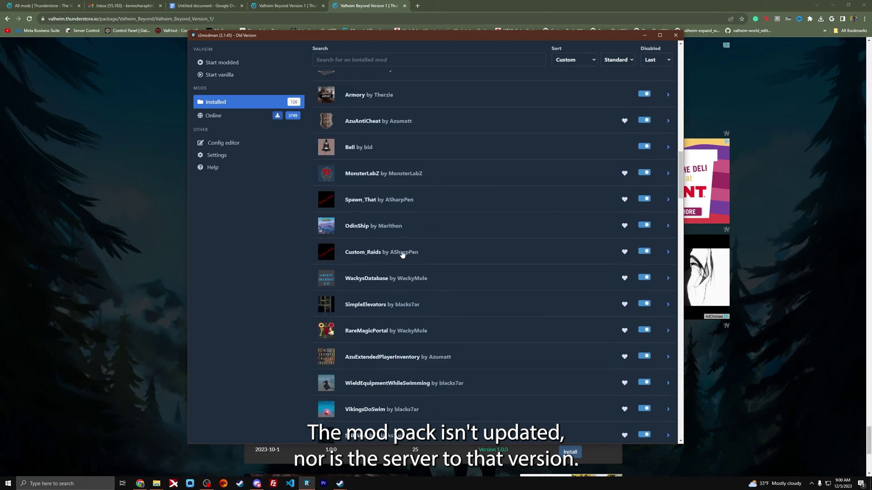
scroll(402, 254, "down", 5)
scroll(429, 272, "up", 3)
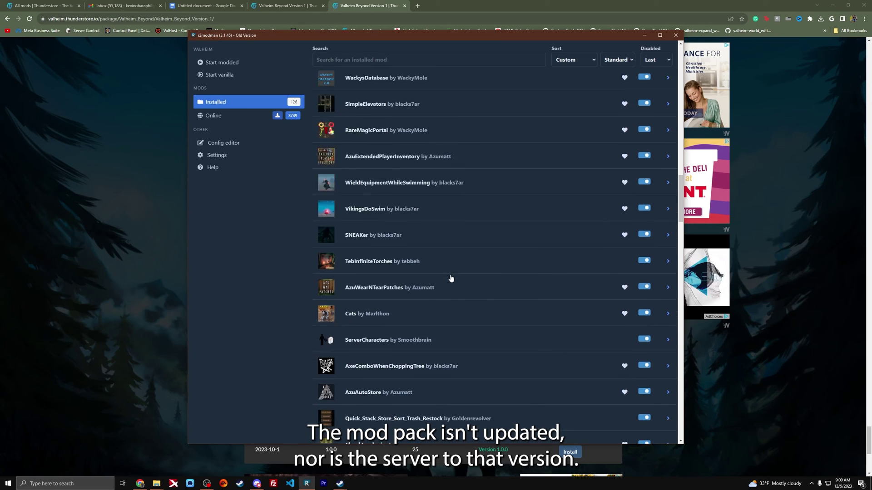
scroll(429, 277, "down", 11)
scroll(432, 320, "down", 12)
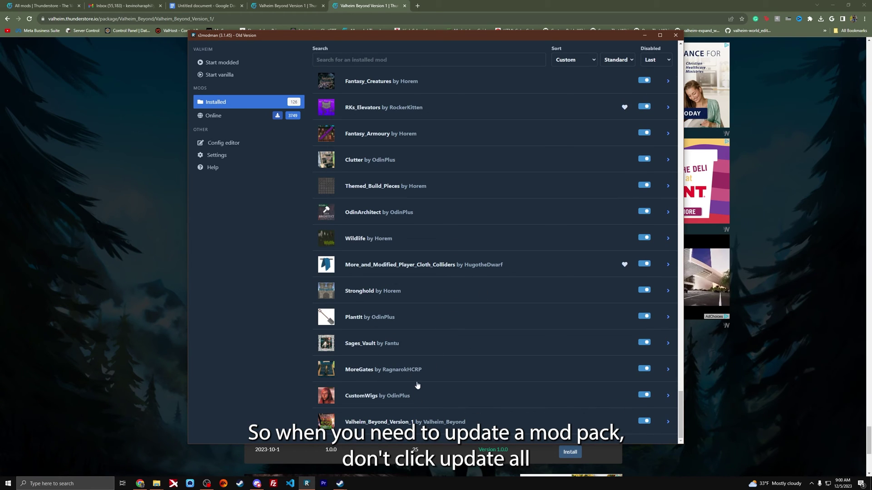
scroll(469, 210, "up", 12)
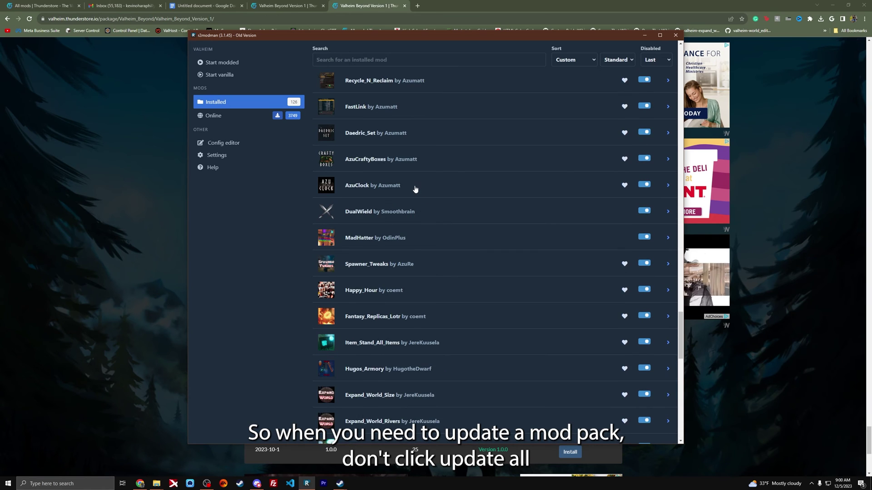
scroll(415, 189, "down", 12)
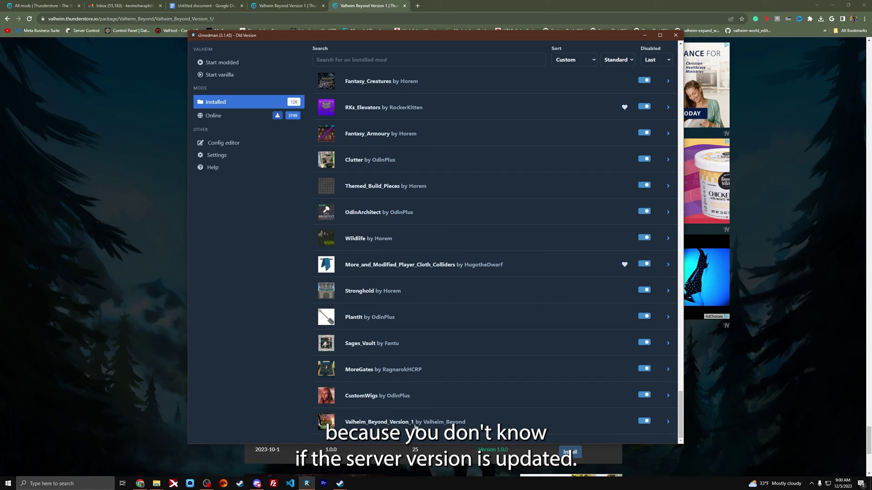
left_click(397, 423)
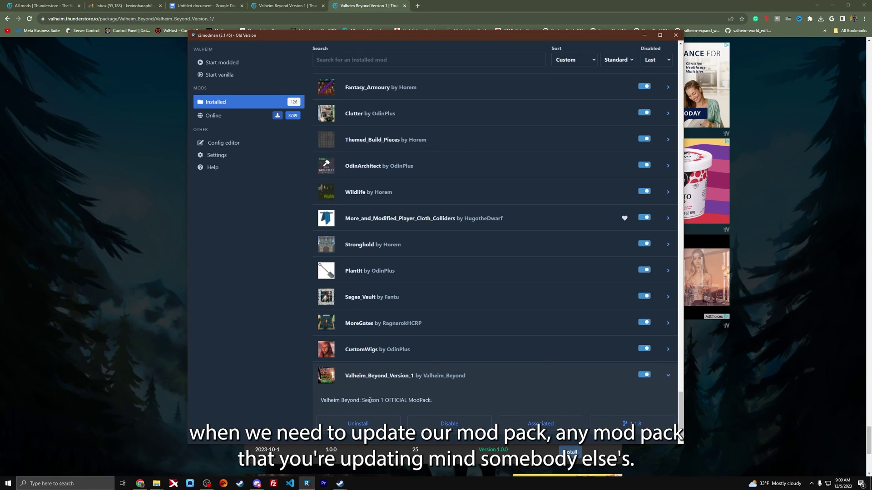
left_click(463, 375)
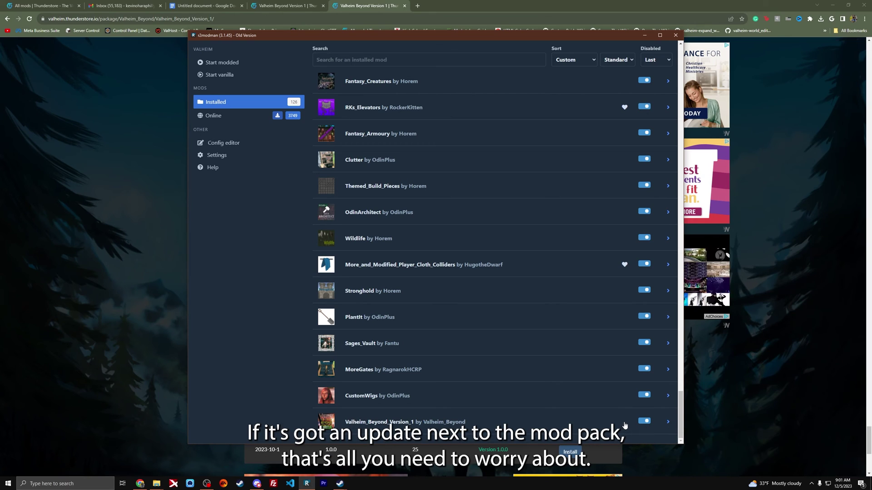
Step: Scroll back up through the Old Version profile's 126 enabled mods
scroll(501, 197, "up", 10)
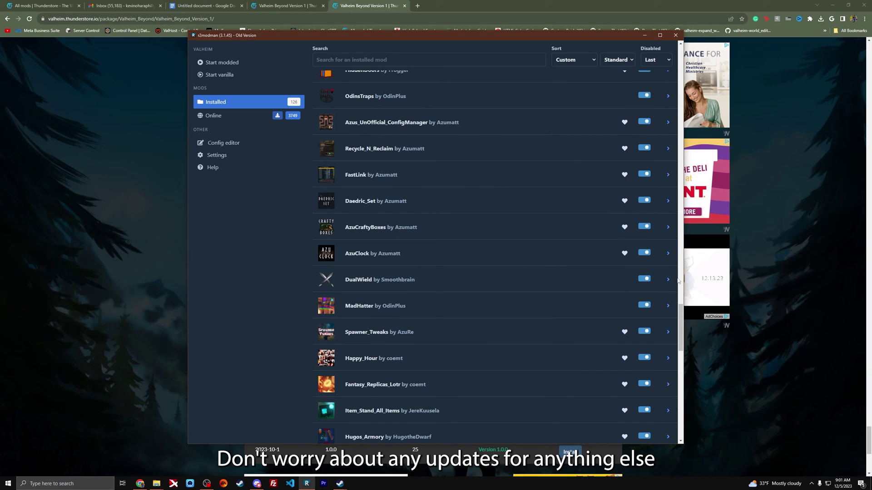
left_click_drag(682, 313, 626, 418)
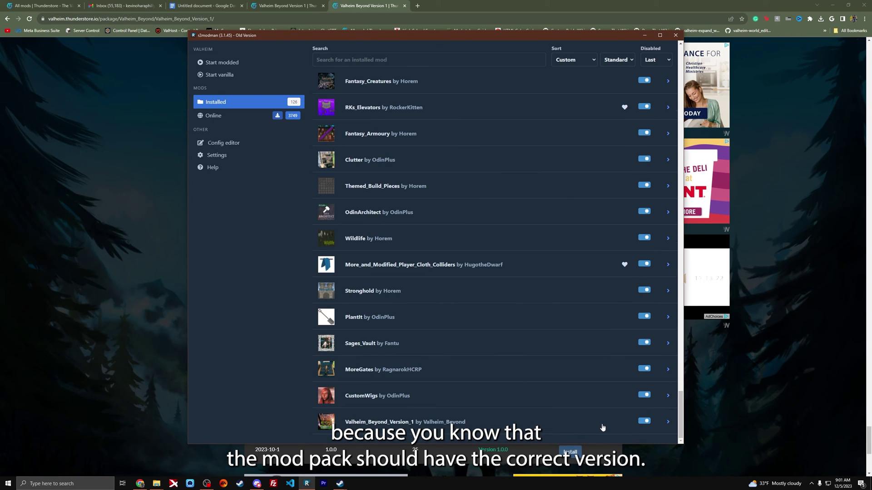
scroll(508, 412, "up", 15)
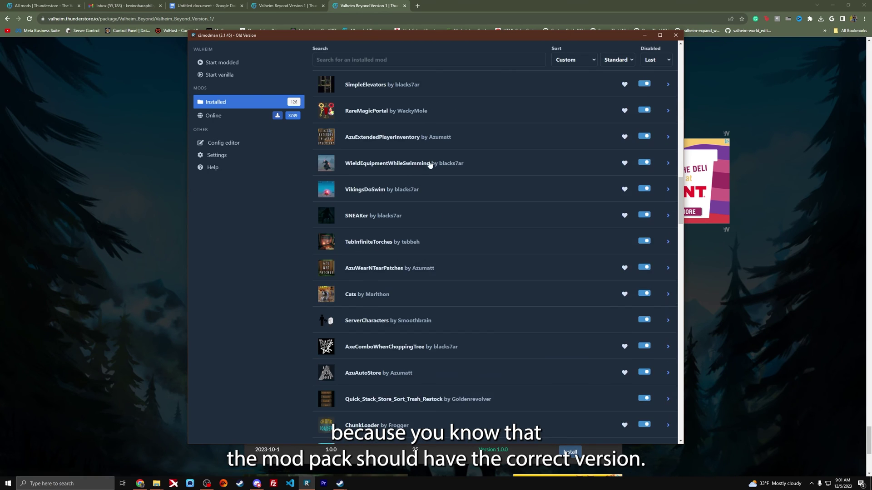
scroll(406, 99, "up", 6)
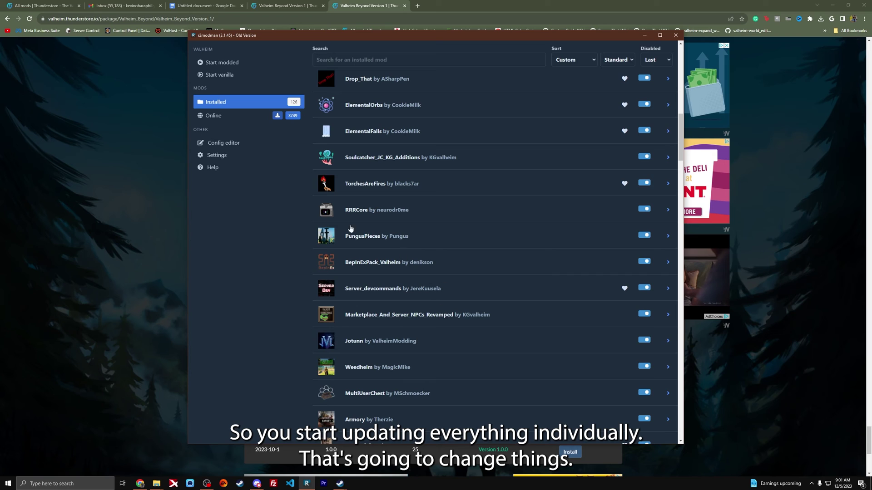
Step: Create an empty profile called 'Beyond 2' from Settings > Change profile and select it
left_click(234, 157)
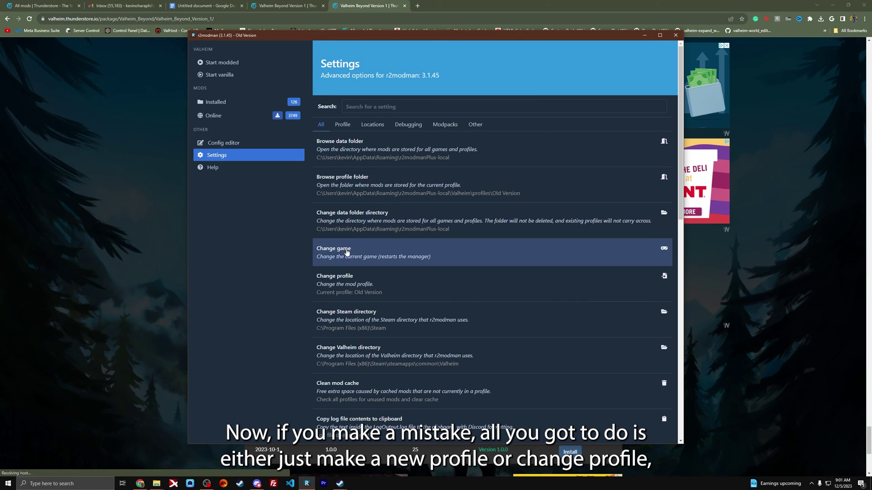
left_click(345, 284)
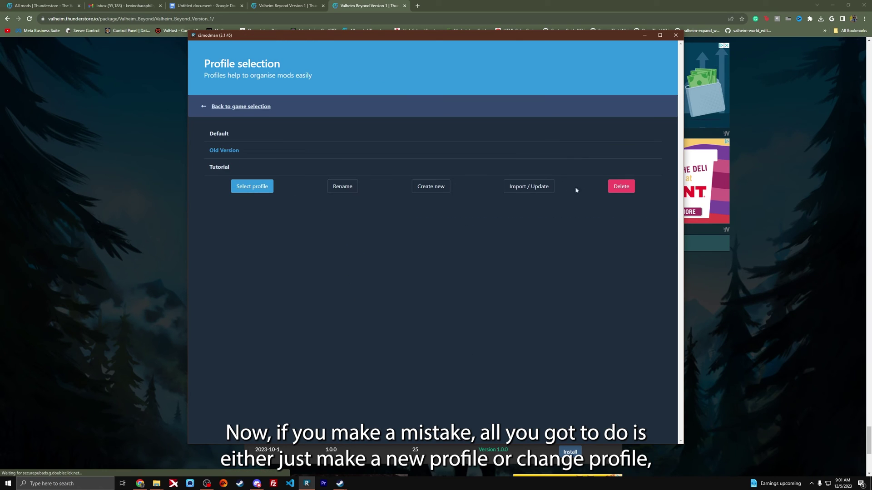
left_click(434, 189)
left_click(354, 241)
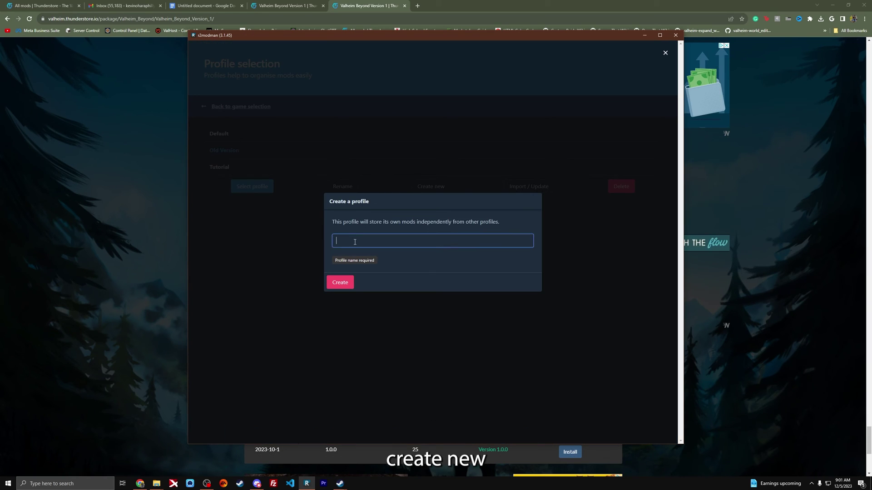
type("V")
key("BackSpace")
type("Beyond 2")
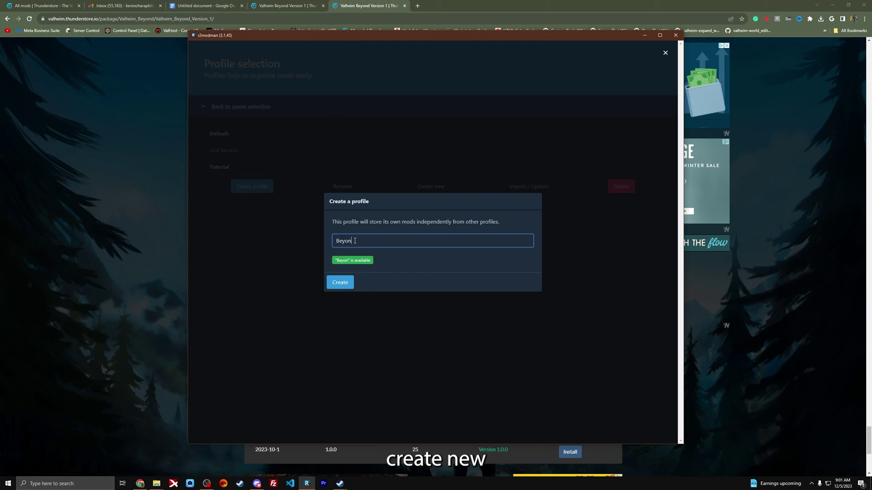
left_click(341, 283)
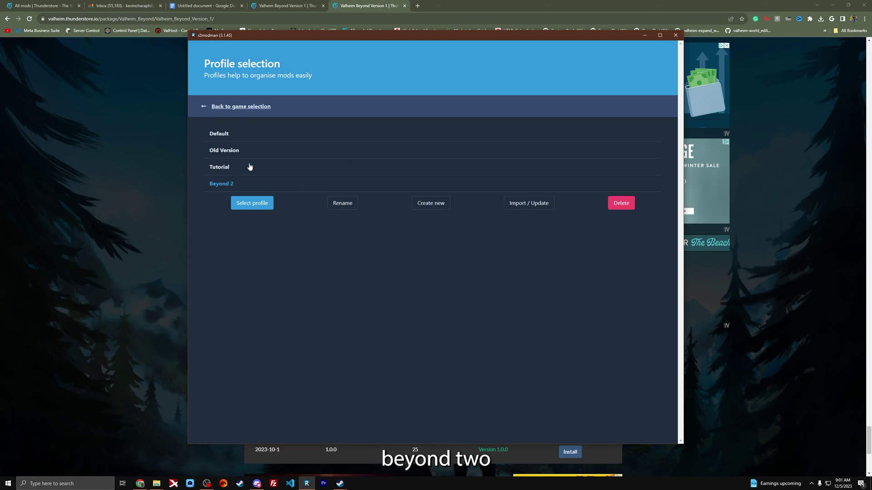
left_click(237, 205)
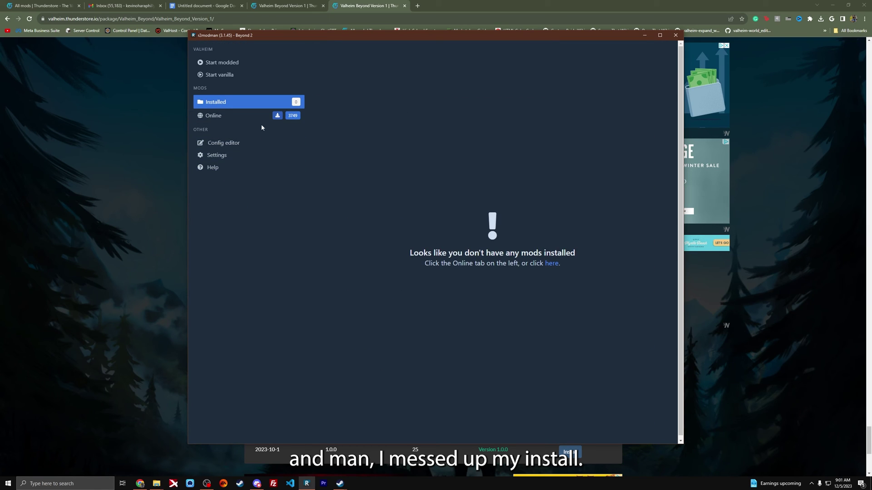
Step: Search Online for 'beyon', download Valheim_Beyond_Version_1 1.1.8 with dependencies, then launch Valheim modded
left_click(270, 159)
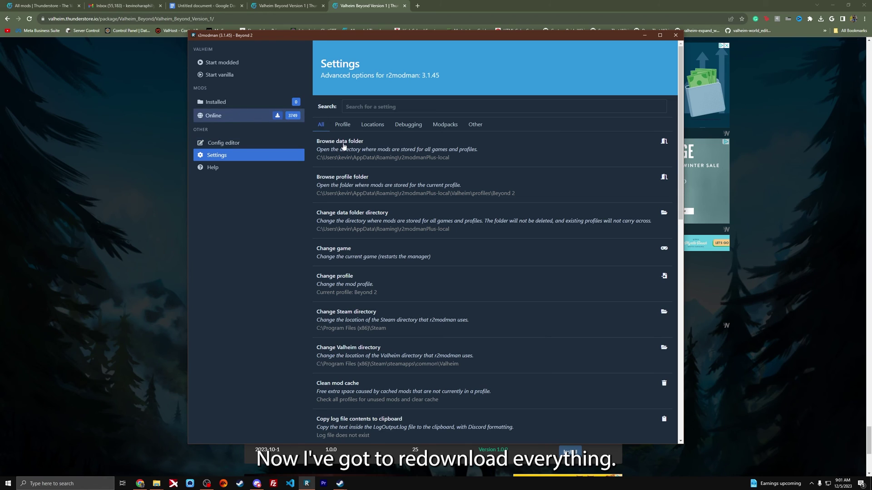
left_click(375, 61)
type("beyon")
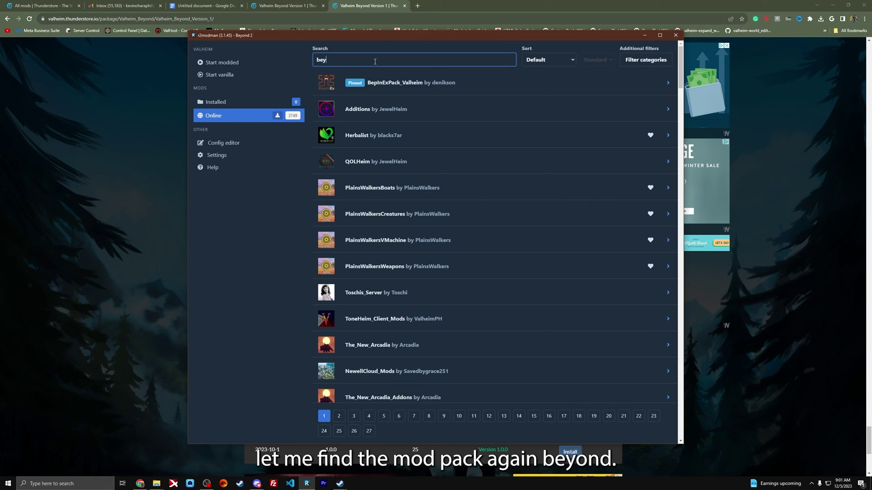
left_click(369, 84)
left_click(362, 154)
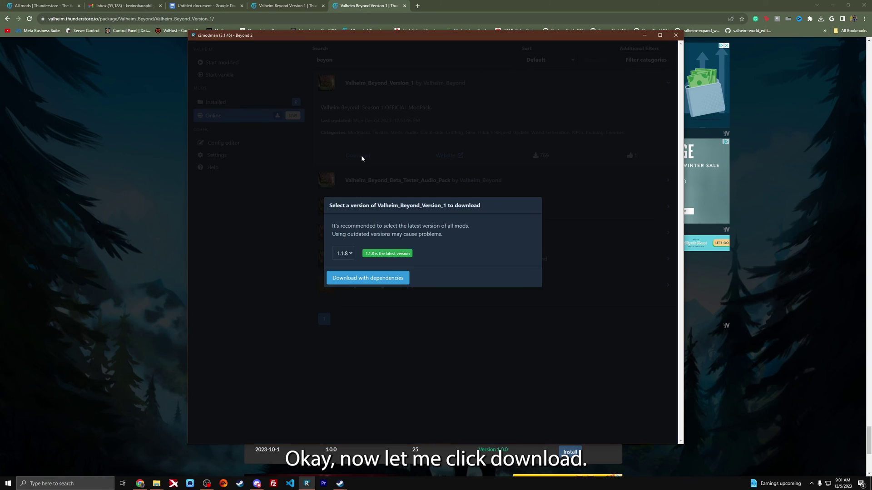
left_click(368, 279)
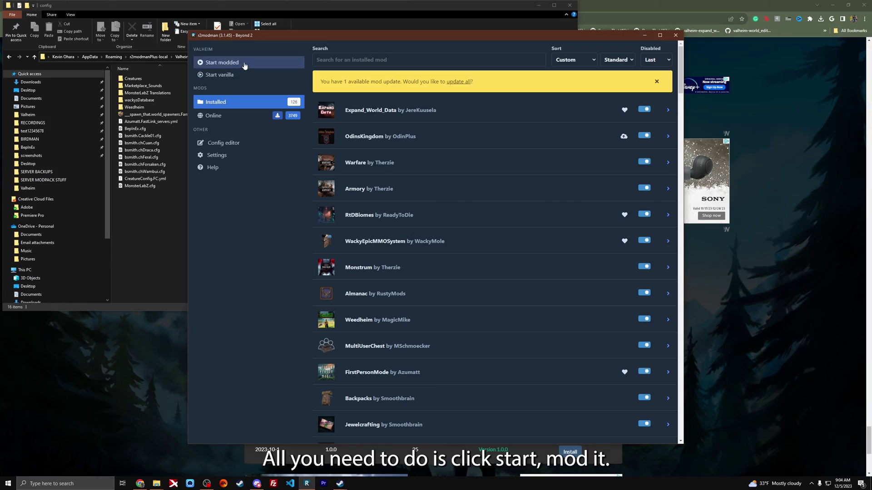
left_click(245, 67)
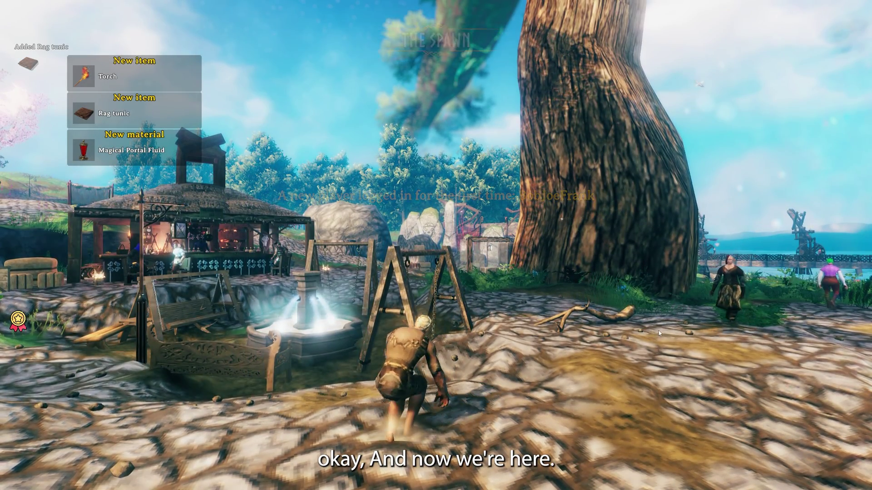
Step: Walk to the spawn fountain, past the big tree toward the mill, then back toward the tavern
key("w")
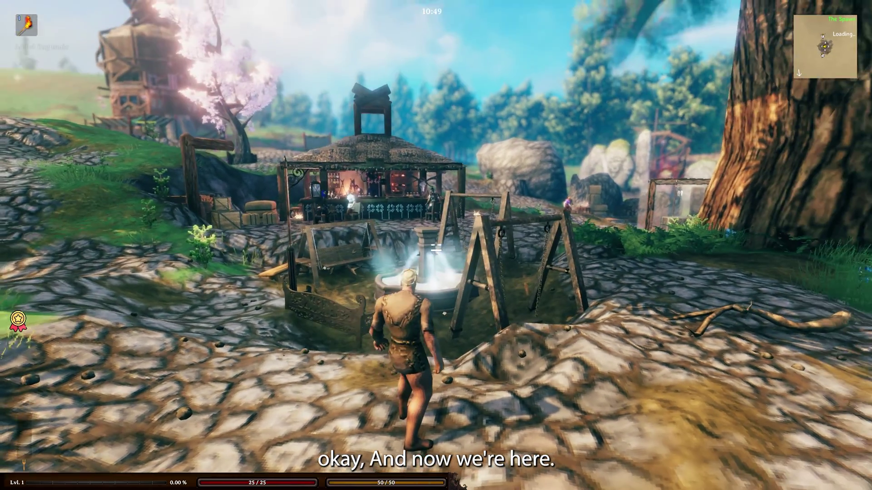
mouse_move(436, 245)
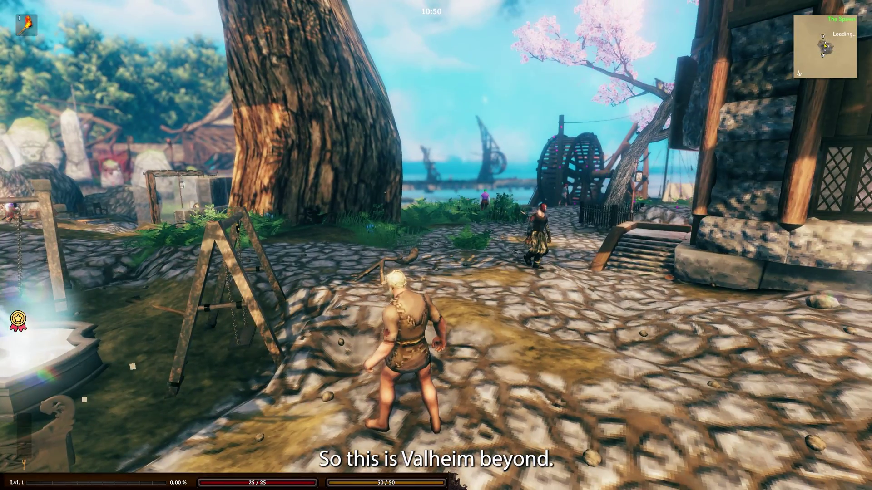
key("w")
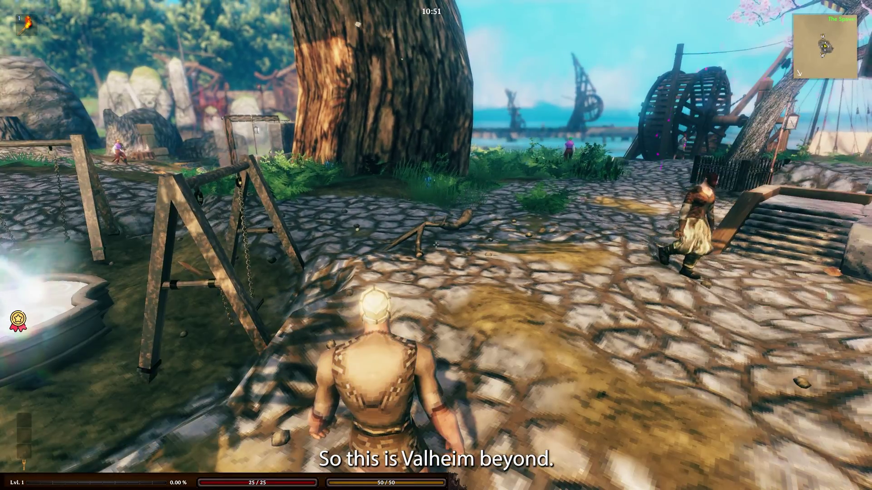
key("w")
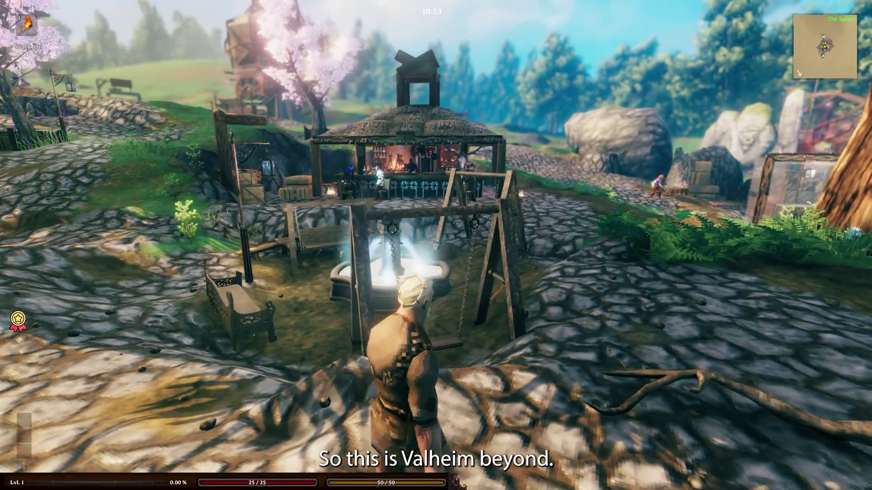
key("s")
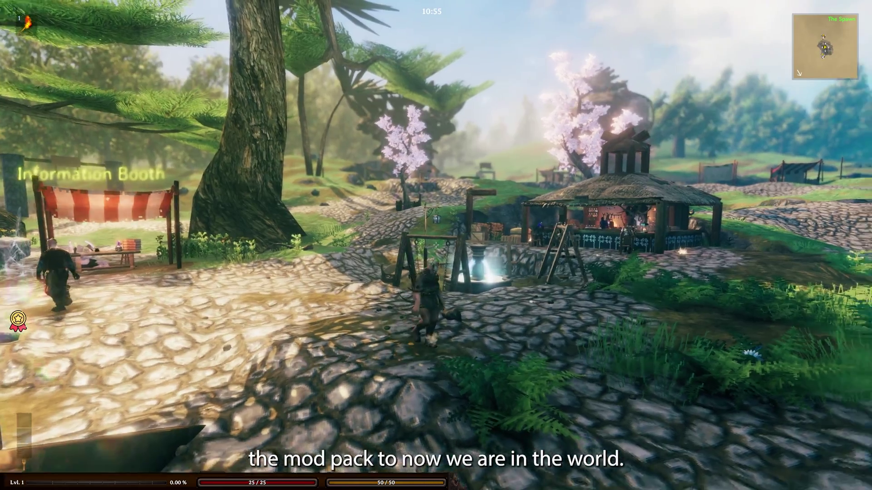
Step: Run past the tavern along the cobbled path toward the water mill, then close the shop panels
key("d")
key("w")
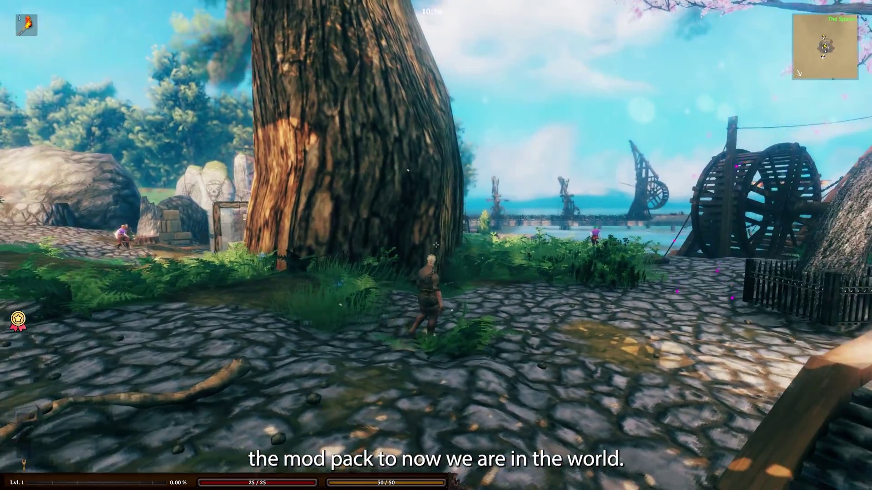
key("w")
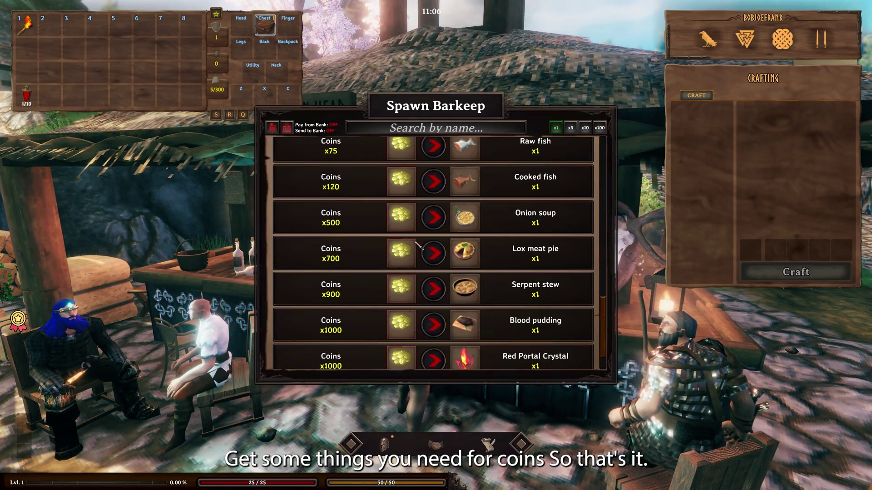
key("Tab")
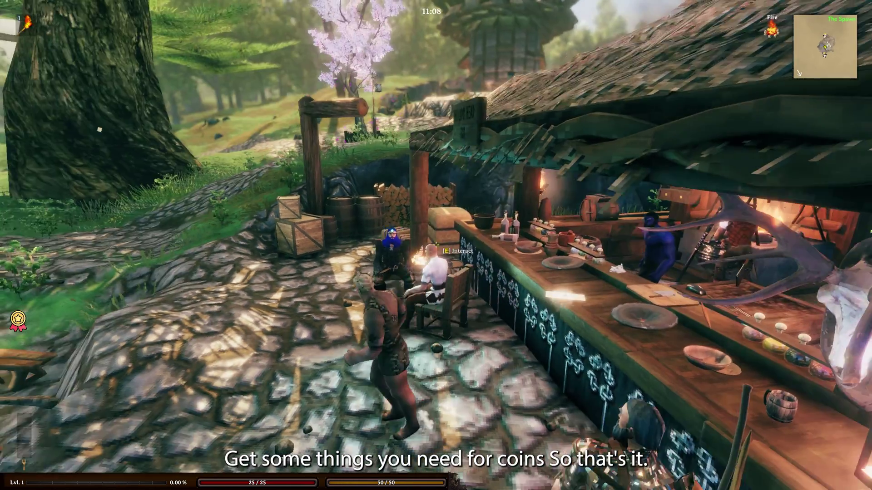